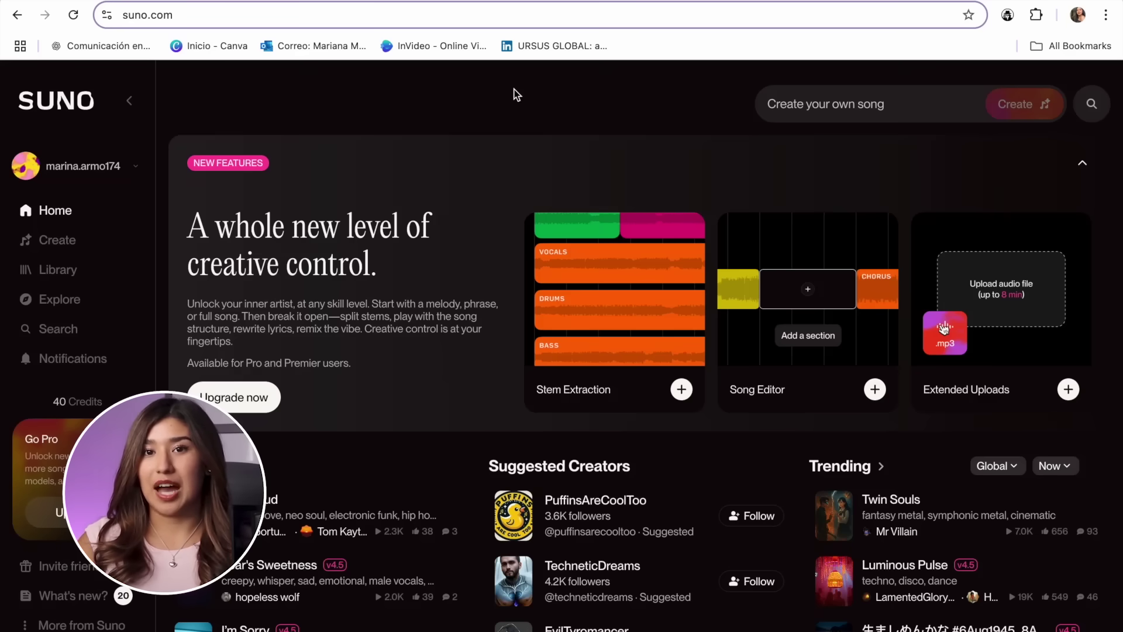
# - Open Suno's song creation page in Custom mode
pyautogui.click(64, 241)
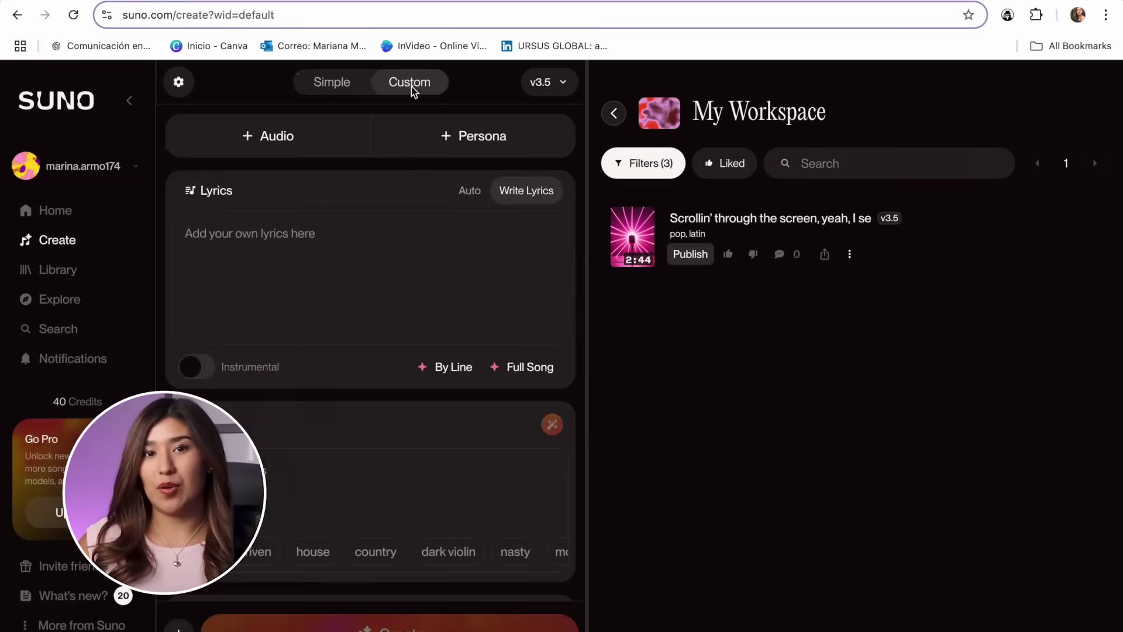
pyautogui.click(409, 85)
pyautogui.click(411, 85)
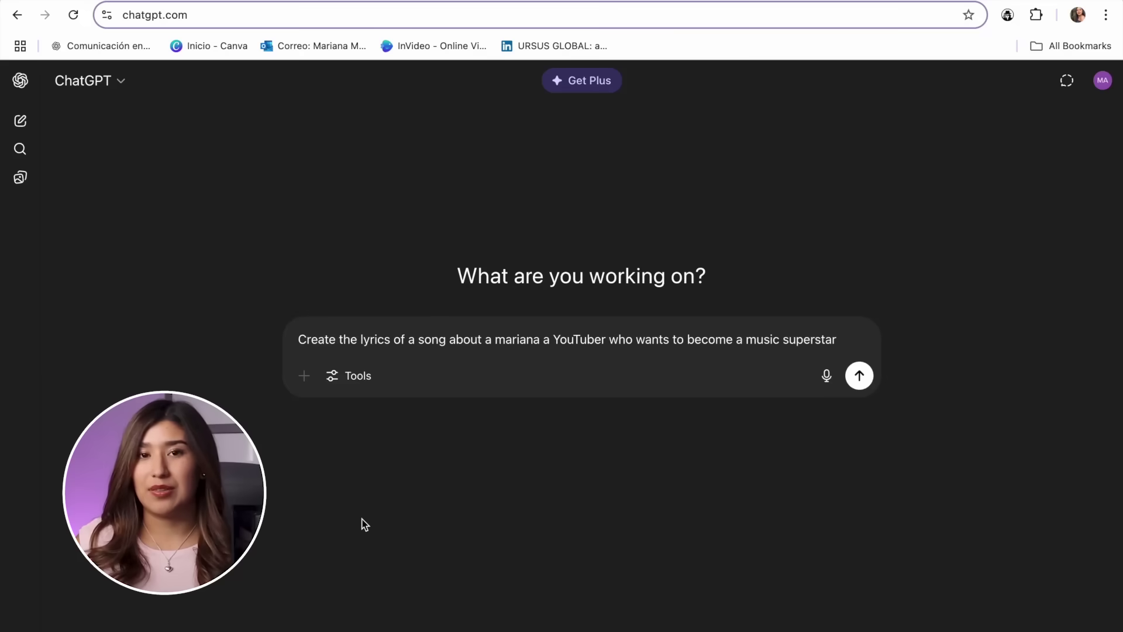
# - Submit the ChatGPT prompt requesting lyrics about a YouTuber who wants to become a music superstar, and read through the lyrics
pyautogui.press('Return')
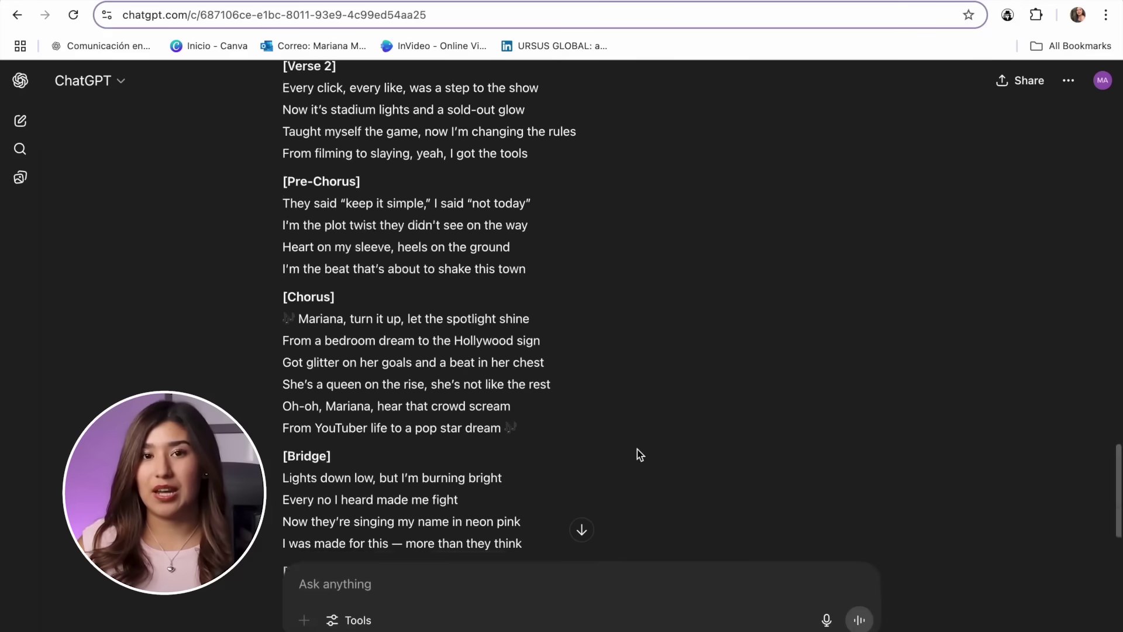
pyautogui.scroll(5, 614, 409)
pyautogui.scroll(-10, 418, 409)
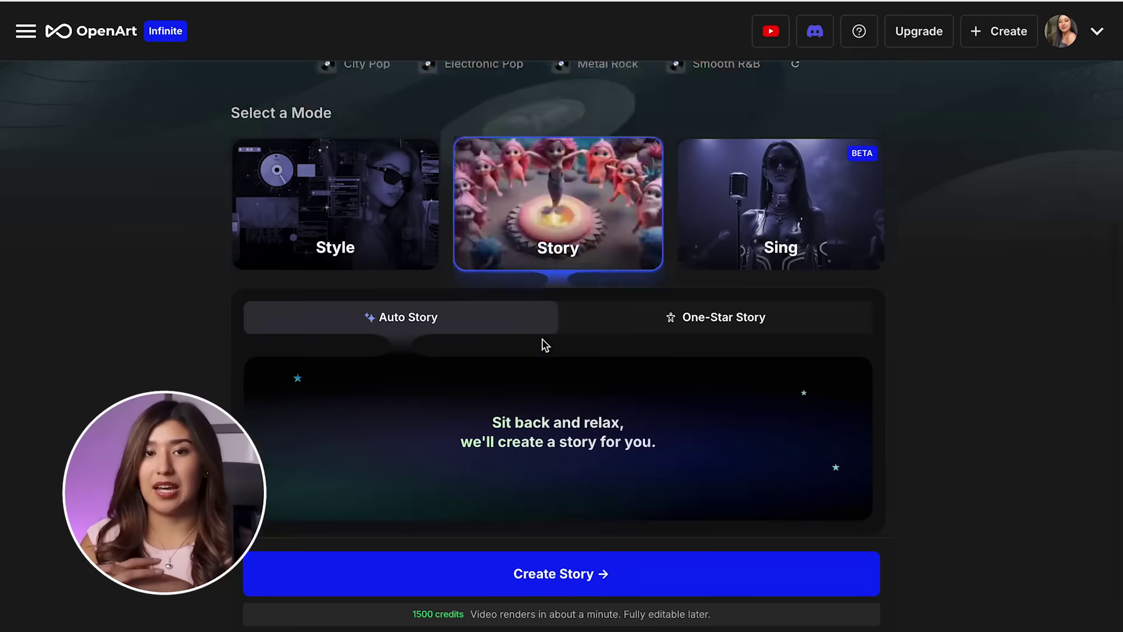
# - Look over OpenArt's Story mode settings and play the Neon Ascension music video in the timeline view
pyautogui.scroll(-1, 766, 291)
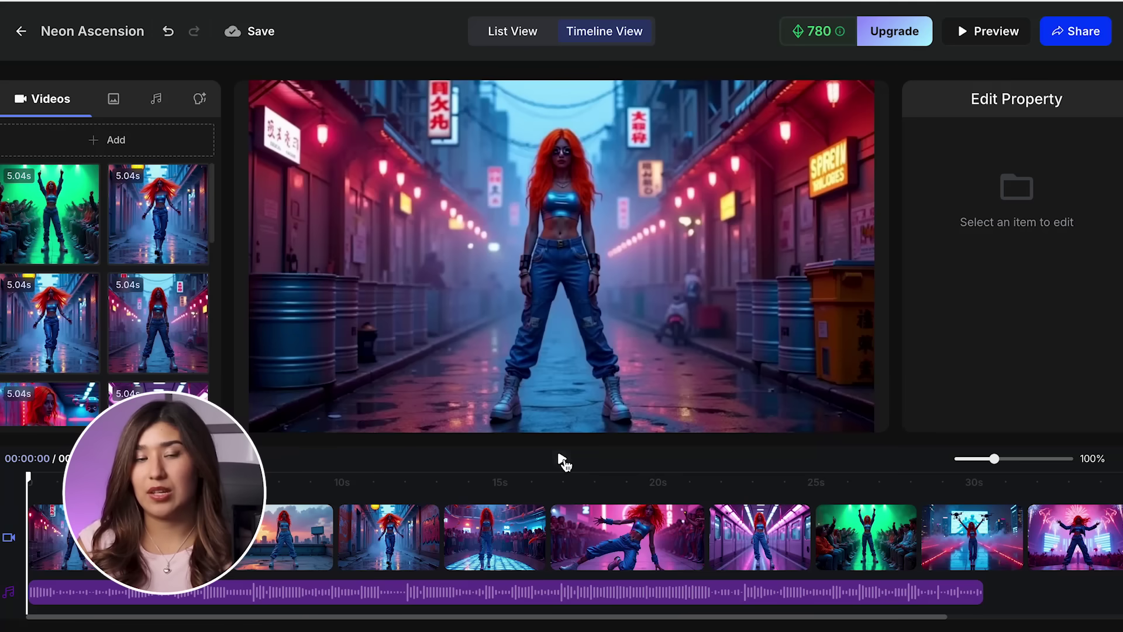
pyautogui.click(562, 459)
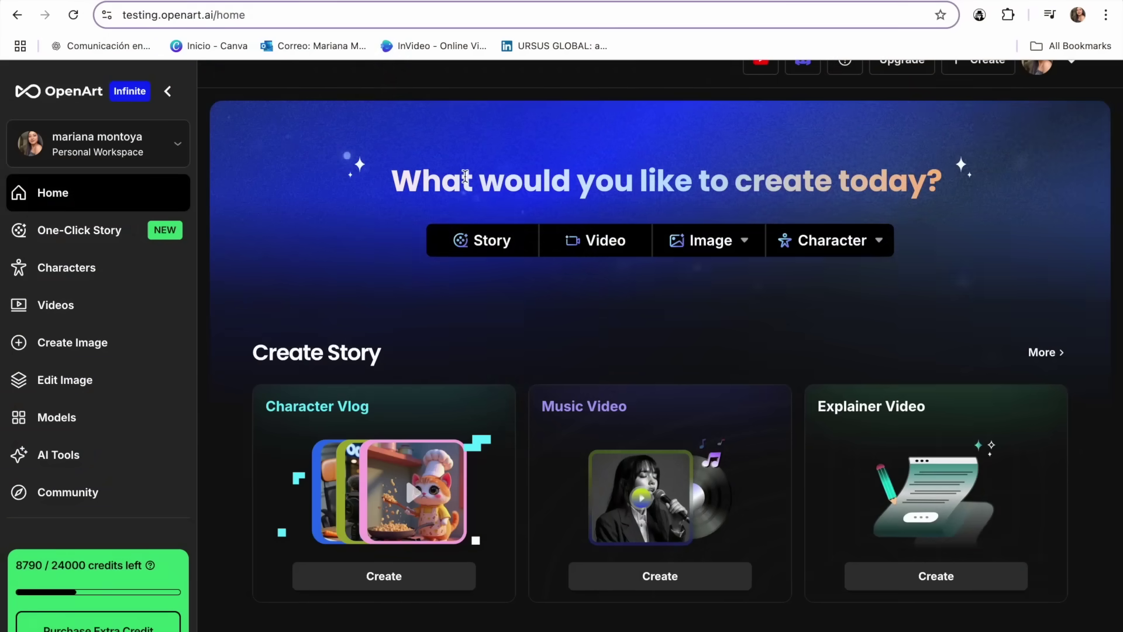
# - Open OpenArt's One-Click Story page and start creating a Music Video
pyautogui.scroll(-1, 499, 254)
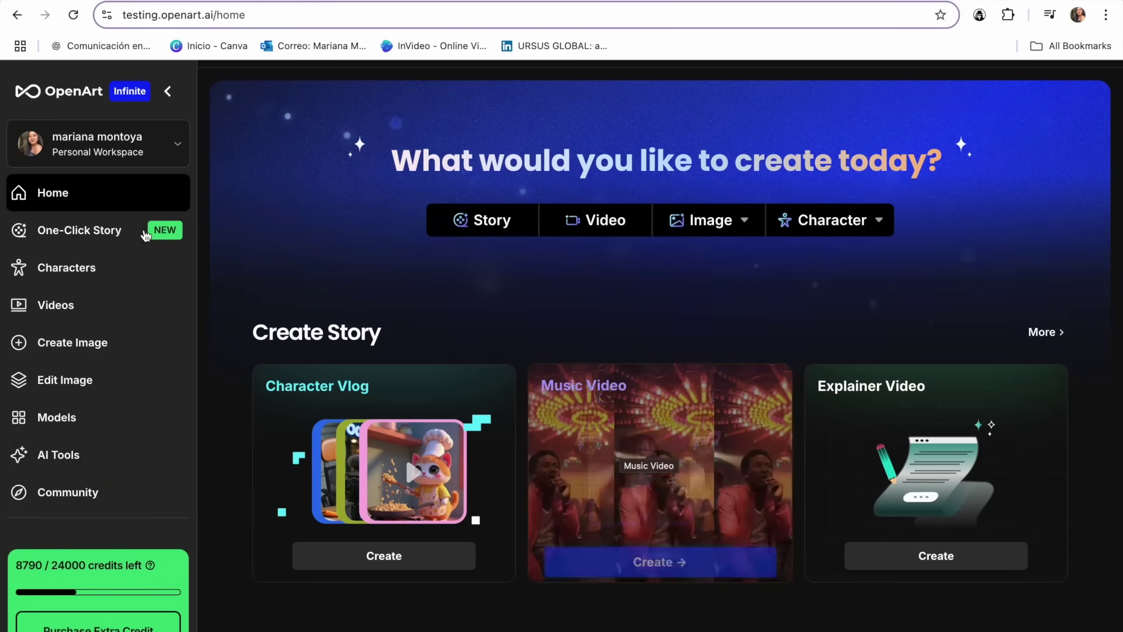
pyautogui.click(106, 242)
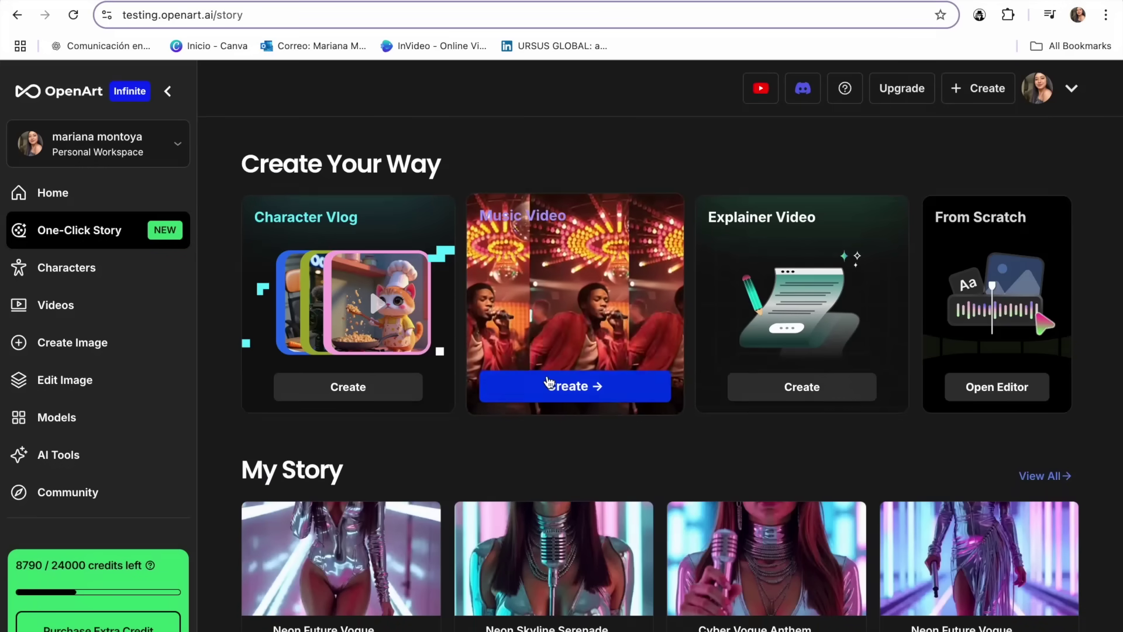
pyautogui.click(545, 393)
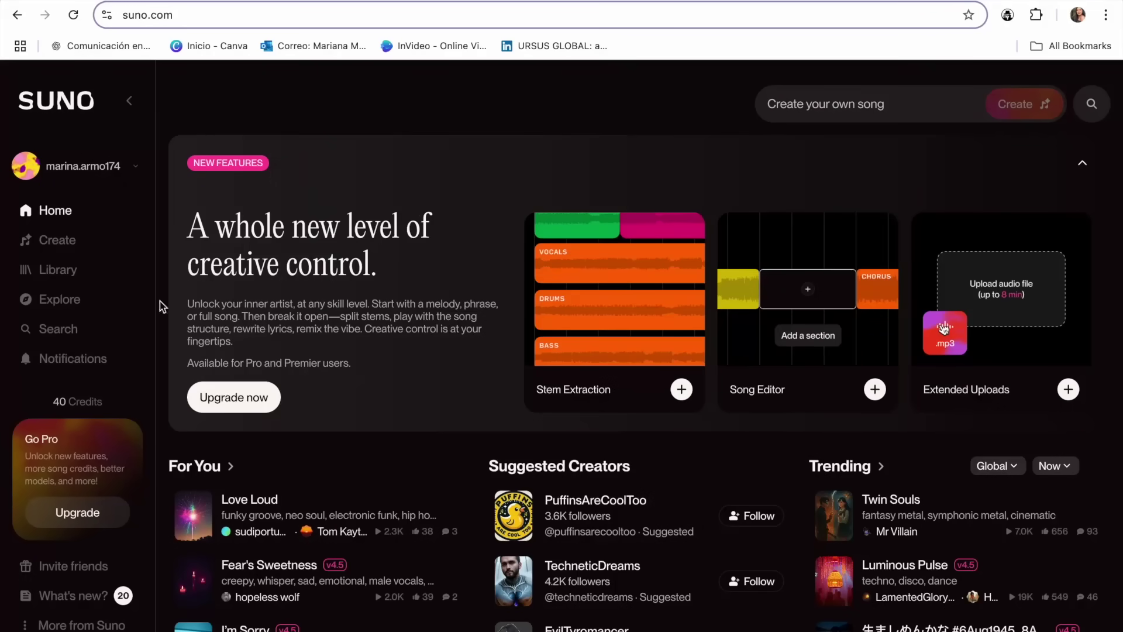
# - Open Suno's song creation page, compare the Simple and Custom modes, and choose Custom
pyautogui.click(75, 247)
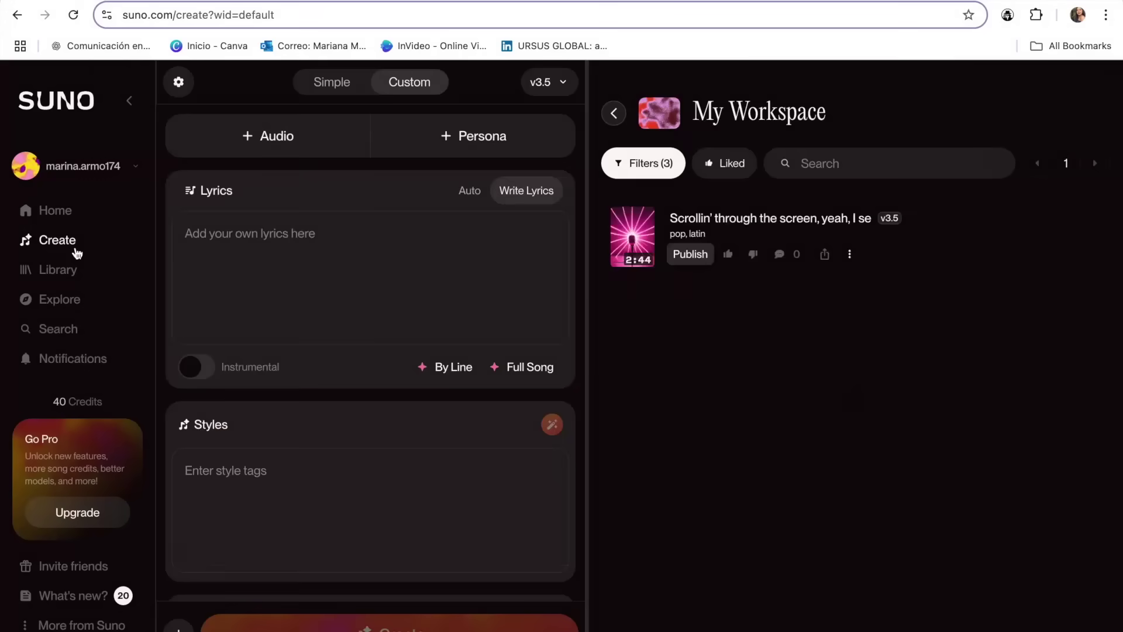
pyautogui.click(331, 84)
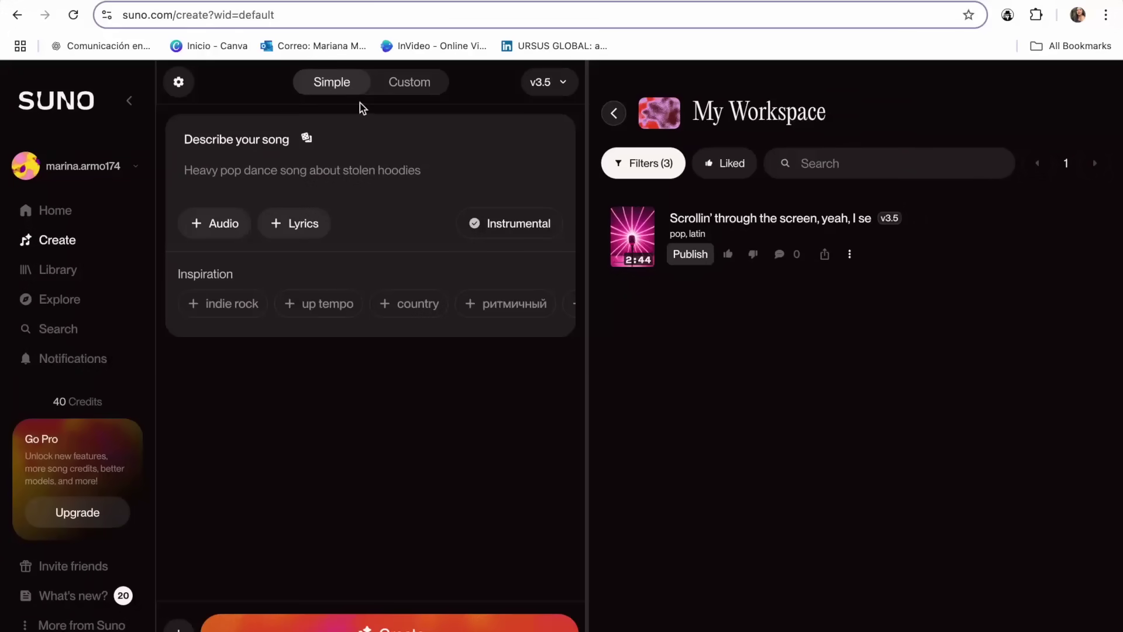
pyautogui.click(411, 85)
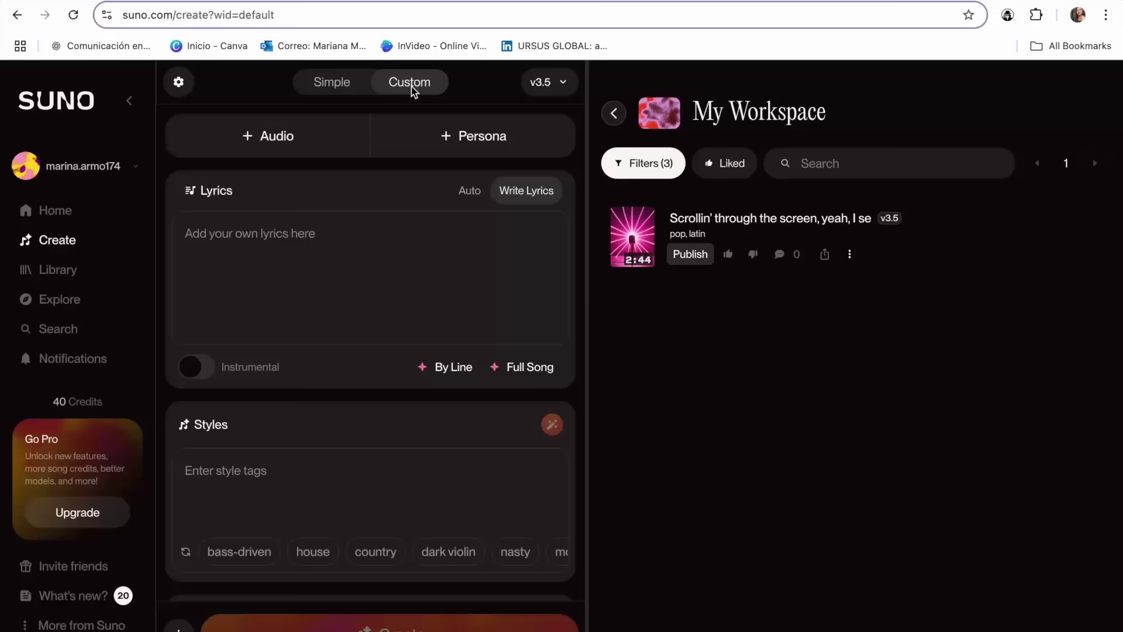
pyautogui.click(331, 83)
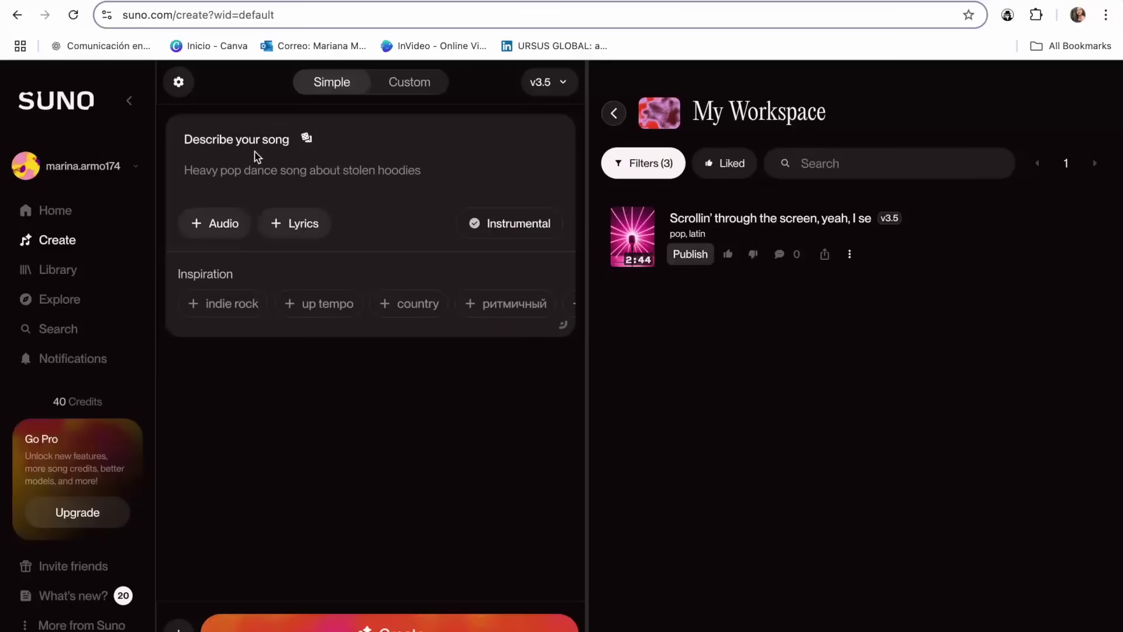
pyautogui.hscroll(10, 439, 310)
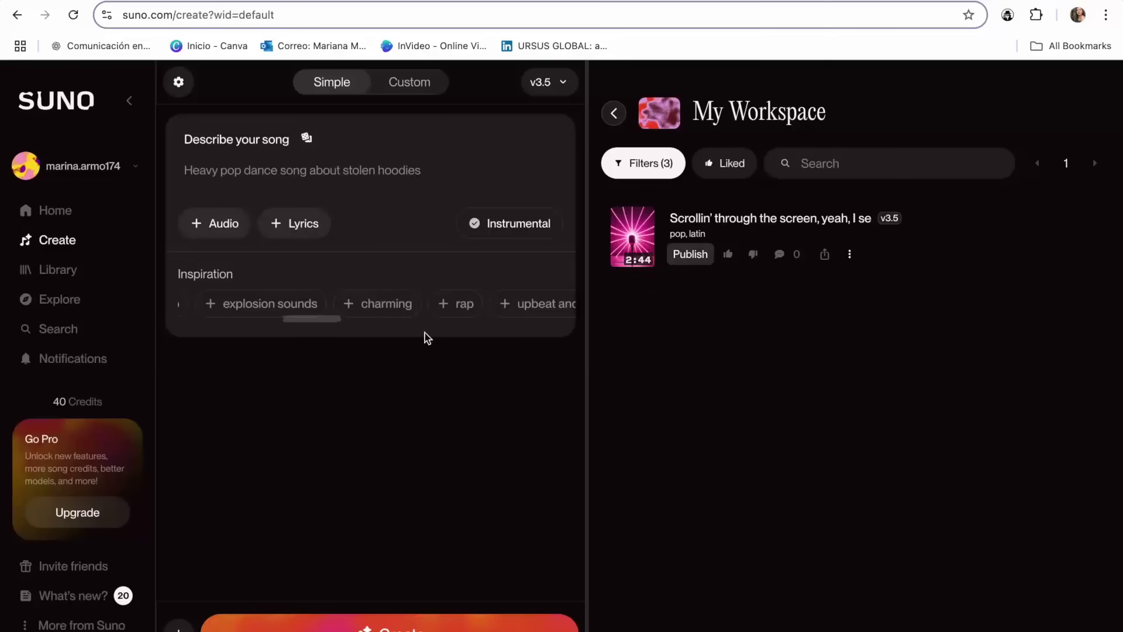
pyautogui.click(409, 83)
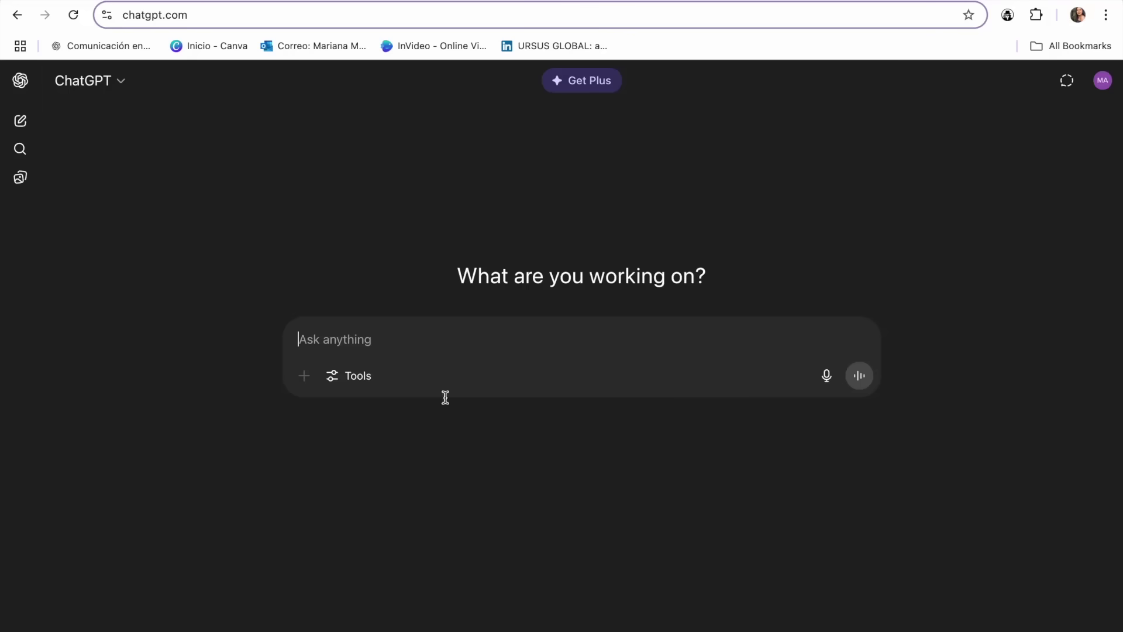
# - Ask ChatGPT to create song lyrics about a named YouTuber who wants to become a music superstar, and look through them
pyautogui.write('Create the lyrics of a song about a mariana a YouTuber who wants to become a music superstar')
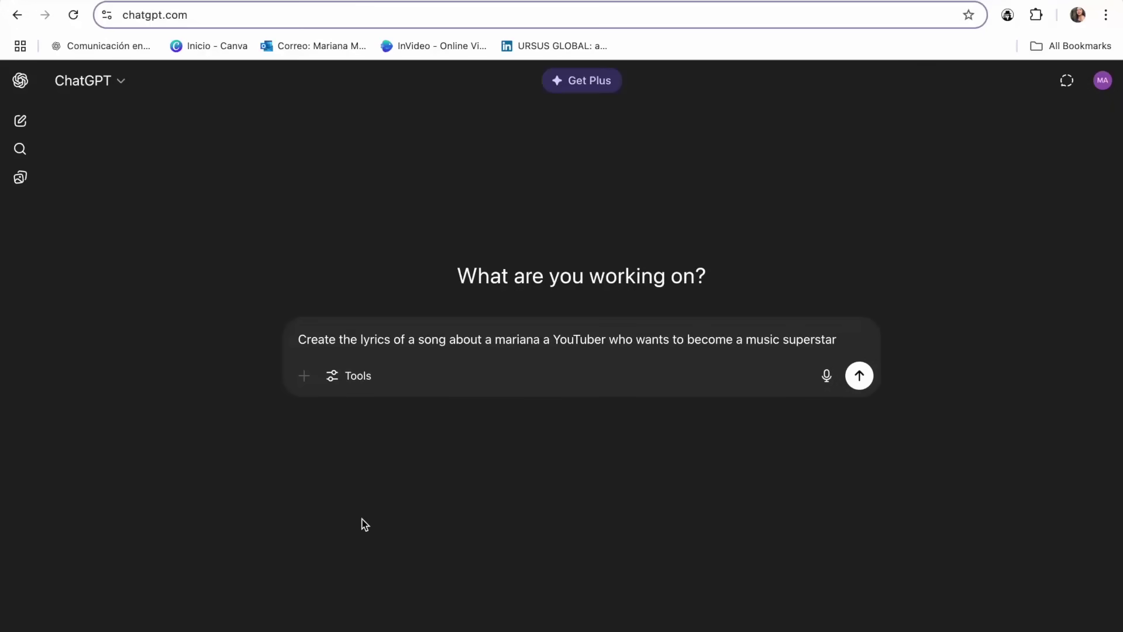
pyautogui.click(859, 376)
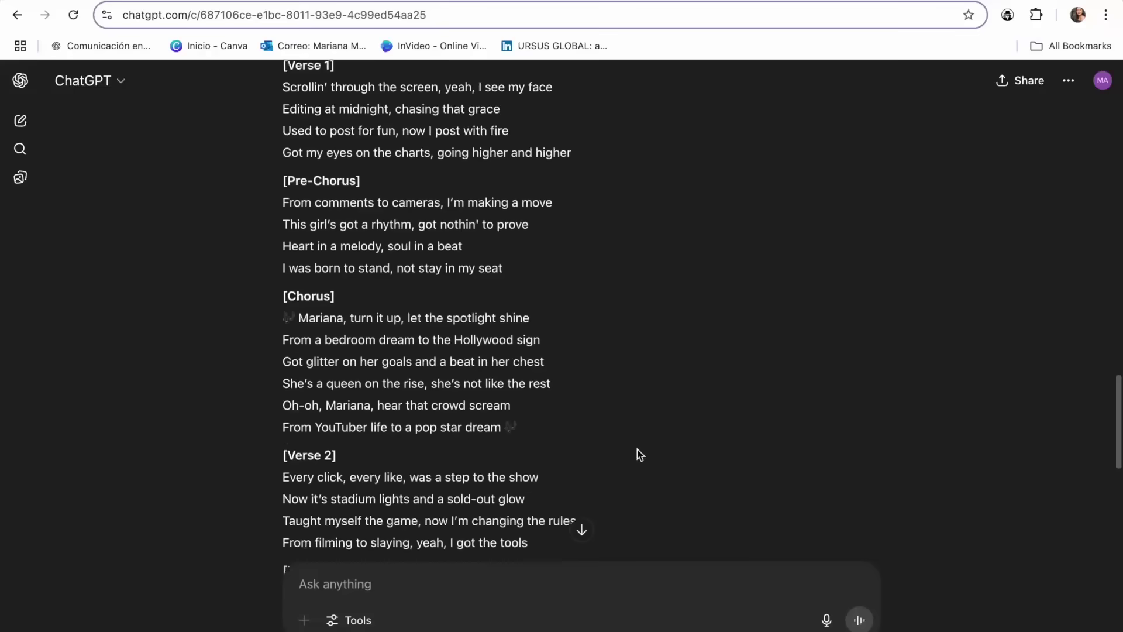
pyautogui.scroll(-7, 637, 451)
pyautogui.scroll(-5, 637, 452)
pyautogui.scroll(6, 638, 451)
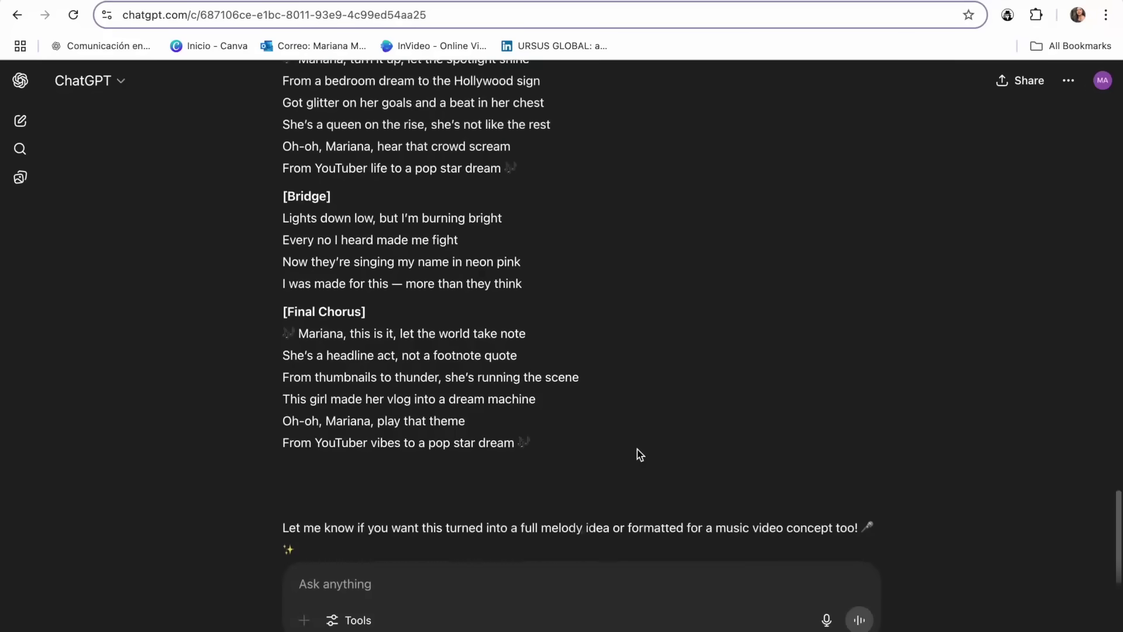
# - Copy the ChatGPT lyrics from Verse 1 through the Final Chorus into the Lyrics field of the Suno song
pyautogui.scroll(5, 637, 451)
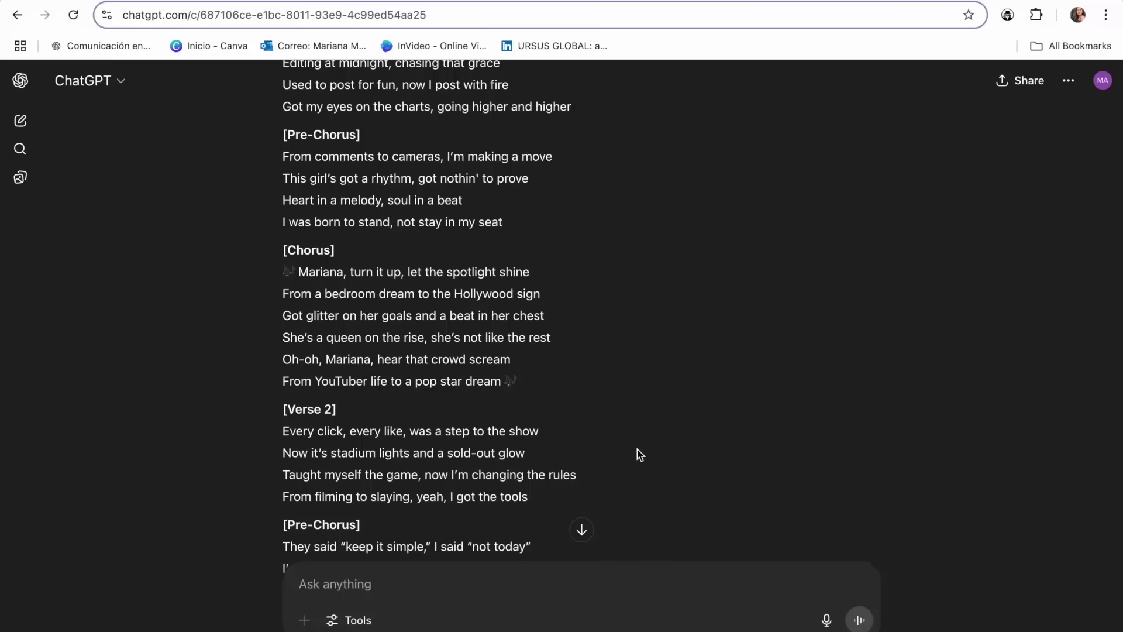
pyautogui.scroll(3, 594, 366)
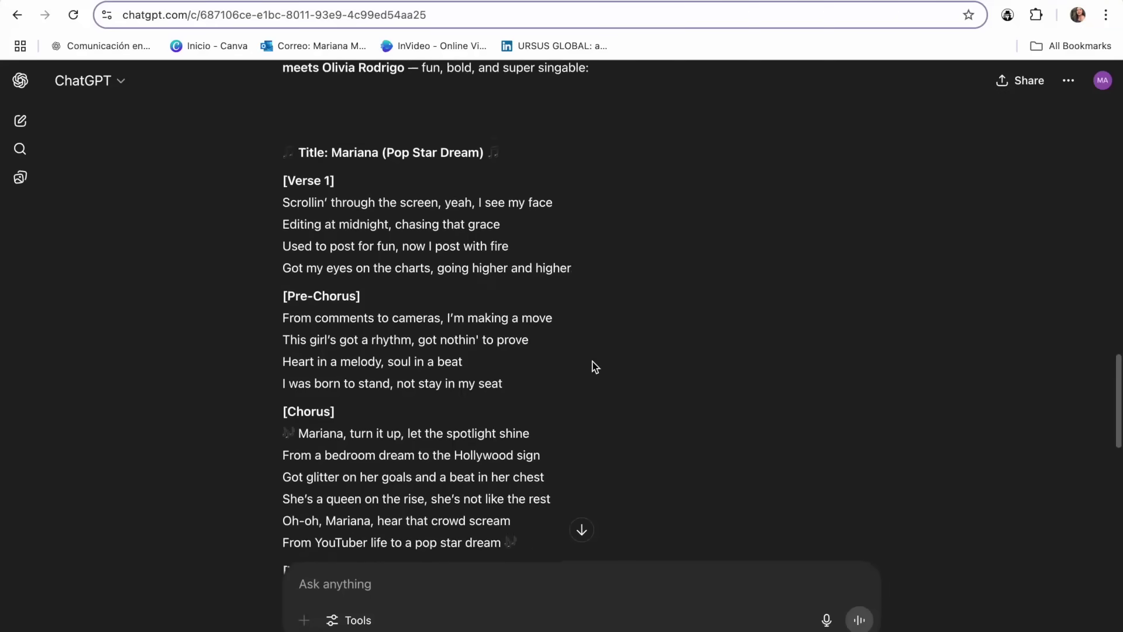
pyautogui.scroll(1, 594, 367)
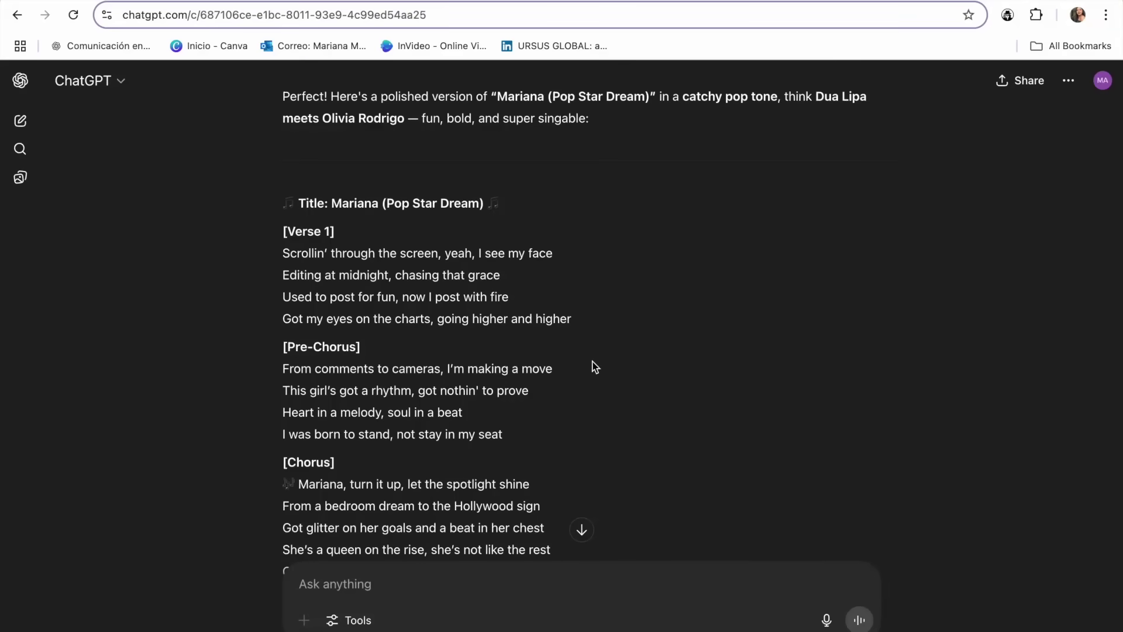
pyautogui.moveTo(285, 231); pyautogui.dragTo(489, 408)
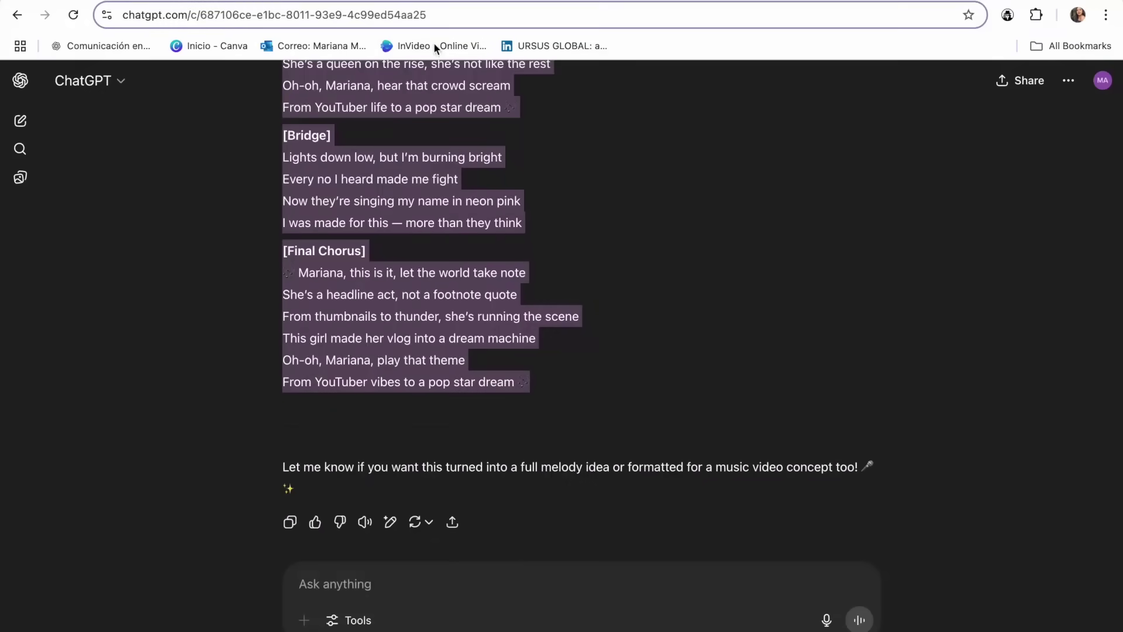
pyautogui.click(417, 4)
pyautogui.click(263, 226)
pyautogui.hotkey('ctrl', 'v')
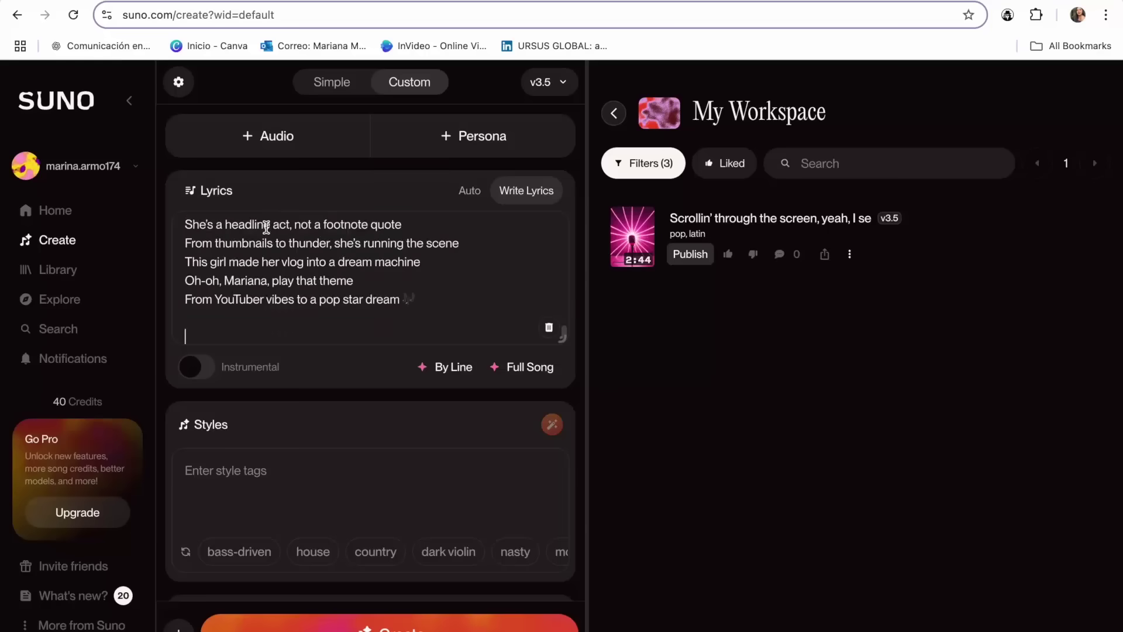
pyautogui.scroll(10, 331, 288)
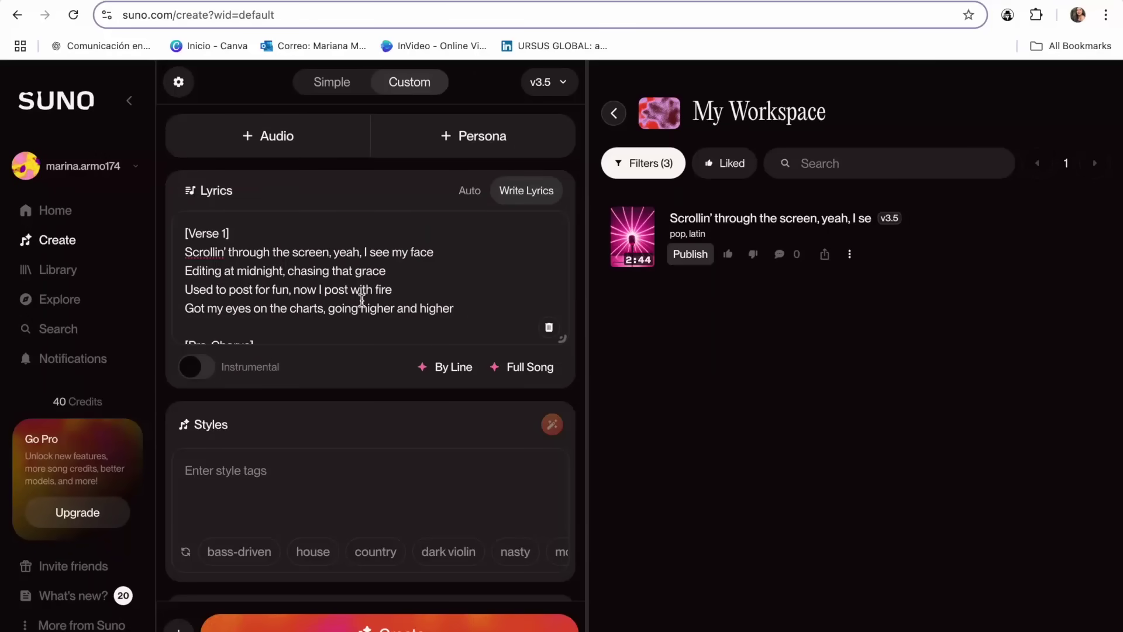
# - Set the song's style tags to "pop, latin" and browse the suggested style tags
pyautogui.scroll(-4, 361, 300)
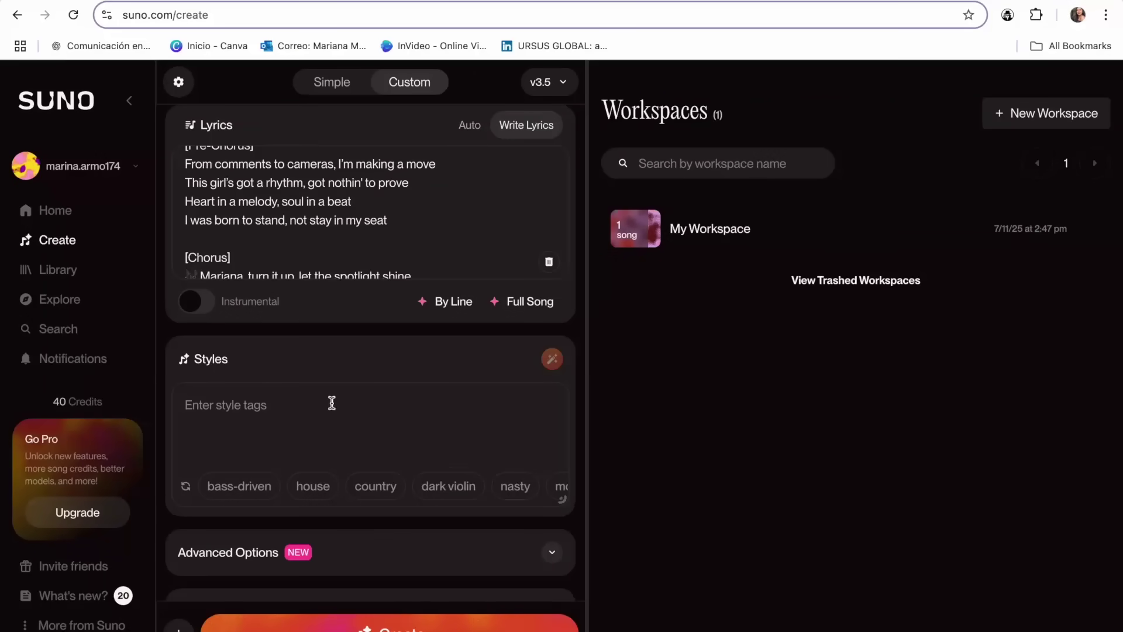
pyautogui.scroll(-1, 331, 401)
pyautogui.click(303, 376)
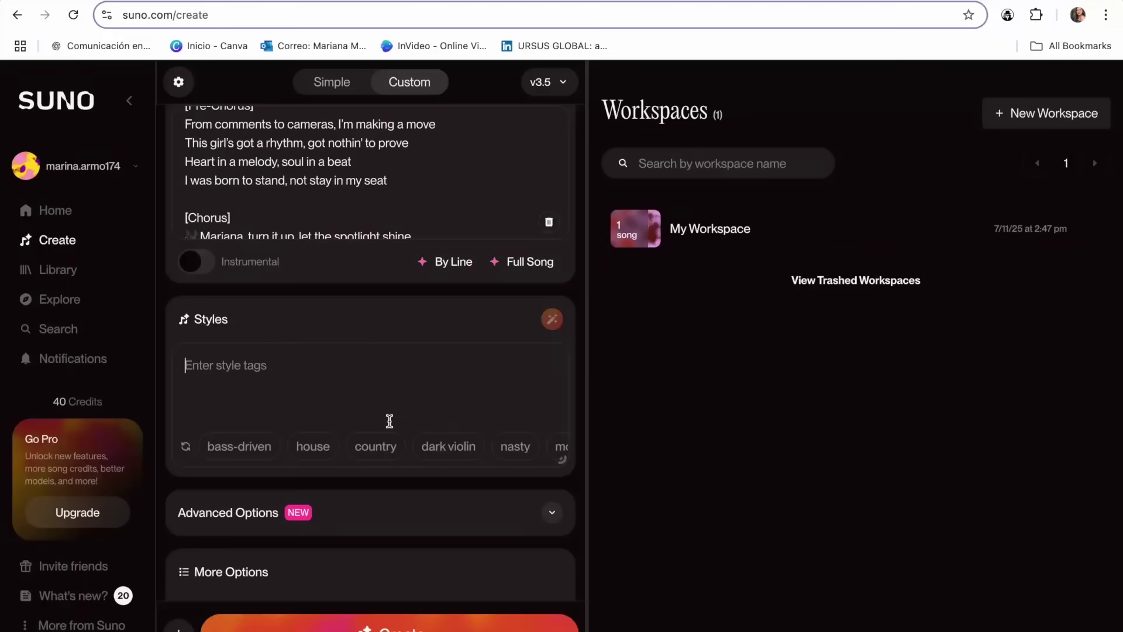
pyautogui.write('pop')
pyautogui.hscroll(10, 487, 457)
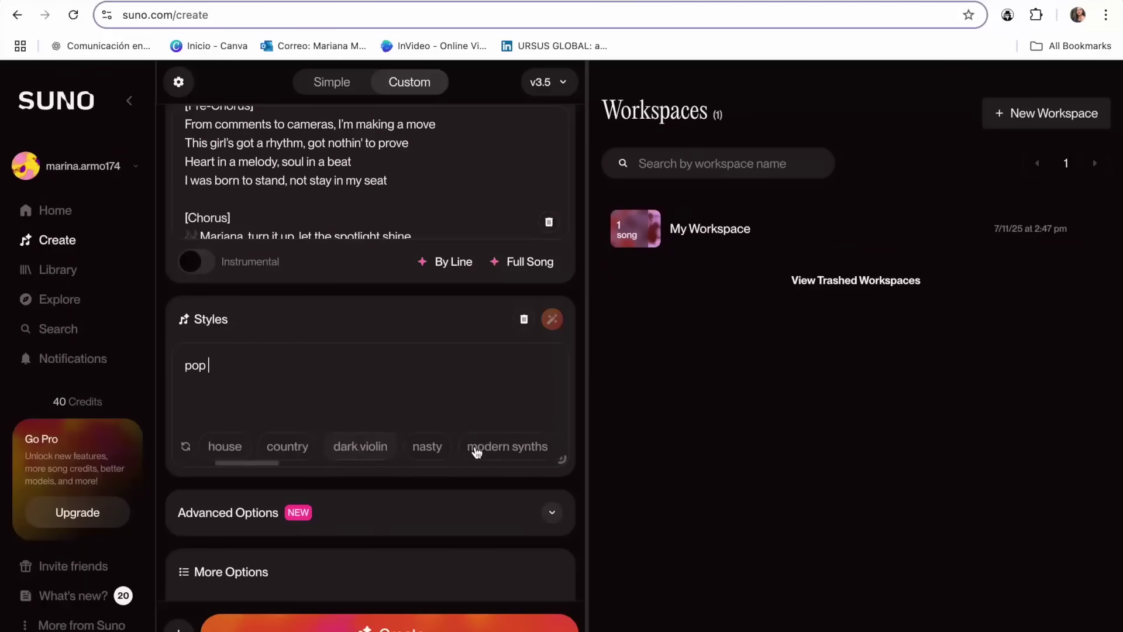
pyautogui.hscroll(10, 405, 467)
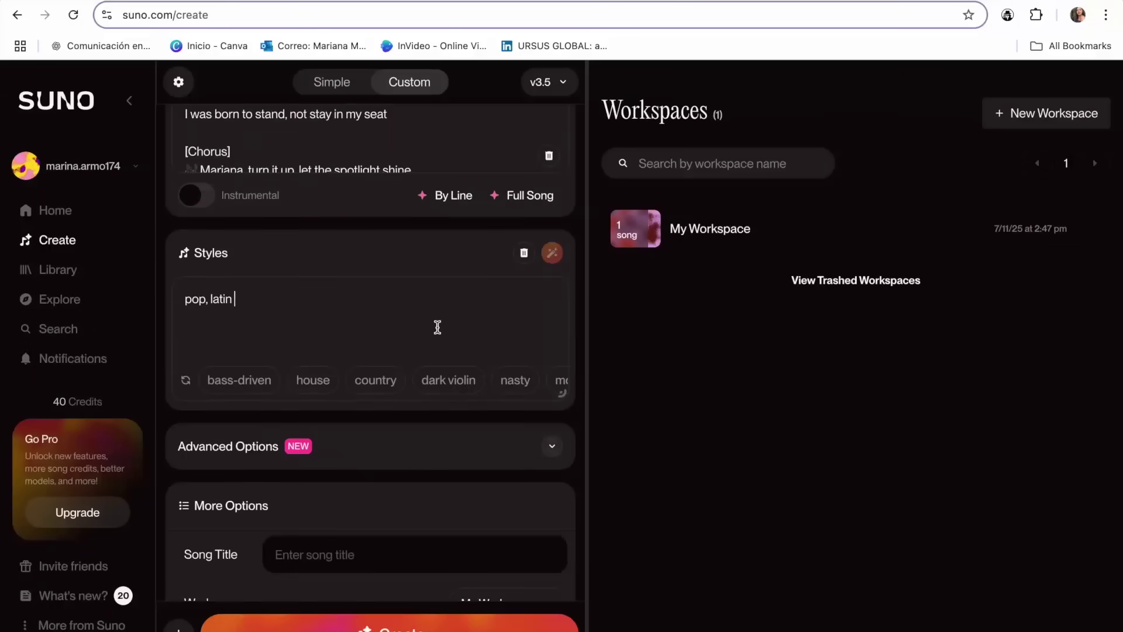
# - Title the song with the singer's first name followed by "(Pop Star Dream)"
pyautogui.scroll(-3, 458, 350)
pyautogui.click(330, 439)
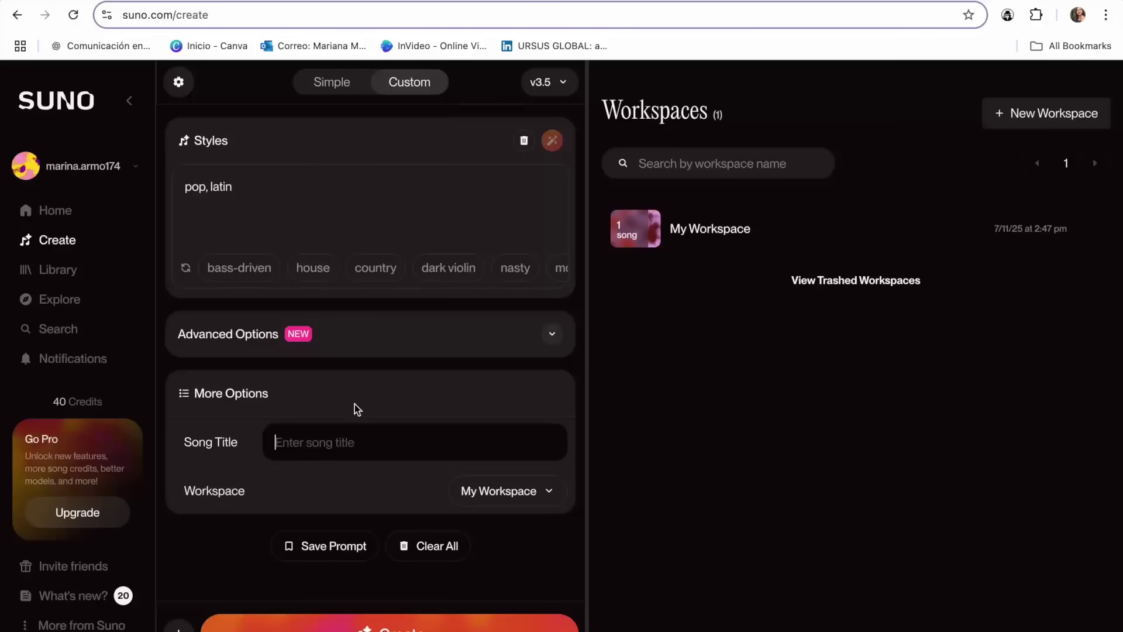
pyautogui.write('Mariana (Pop Star Dream)')
pyautogui.scroll(-1, 406, 456)
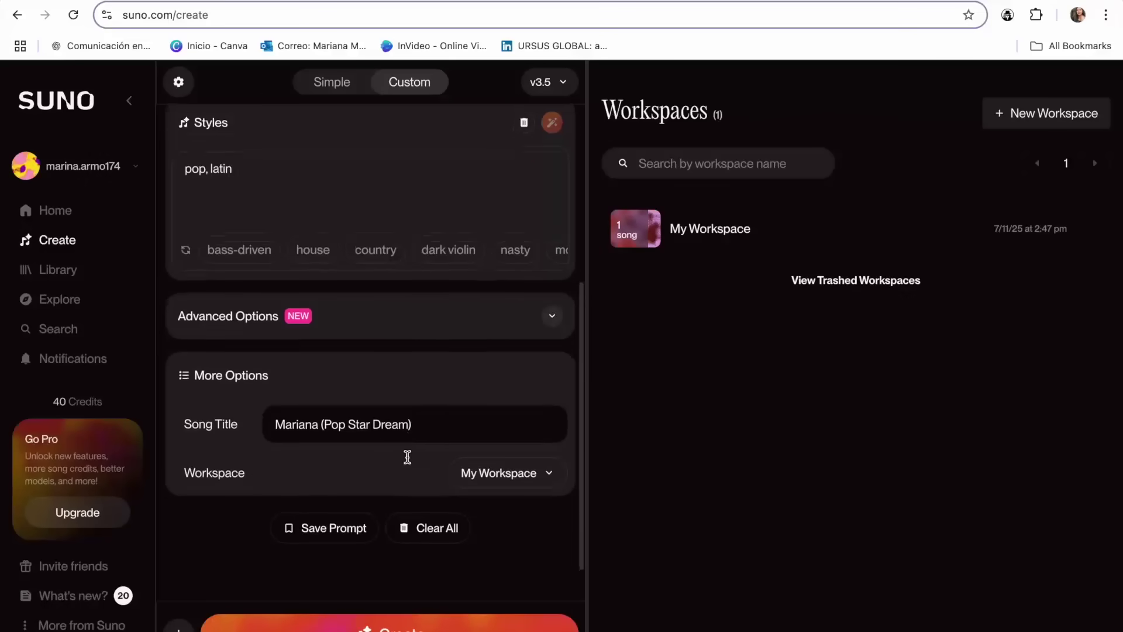
# - Check the song's lyrics and styles, and generate the song
pyautogui.scroll(5, 421, 405)
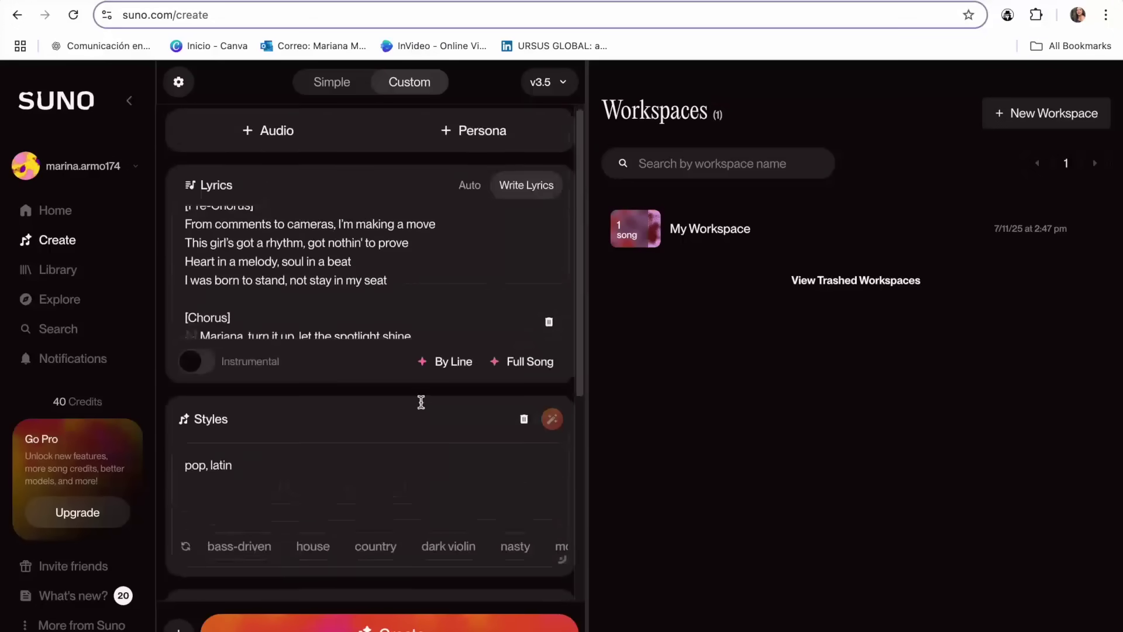
pyautogui.scroll(-3, 421, 467)
pyautogui.click(389, 625)
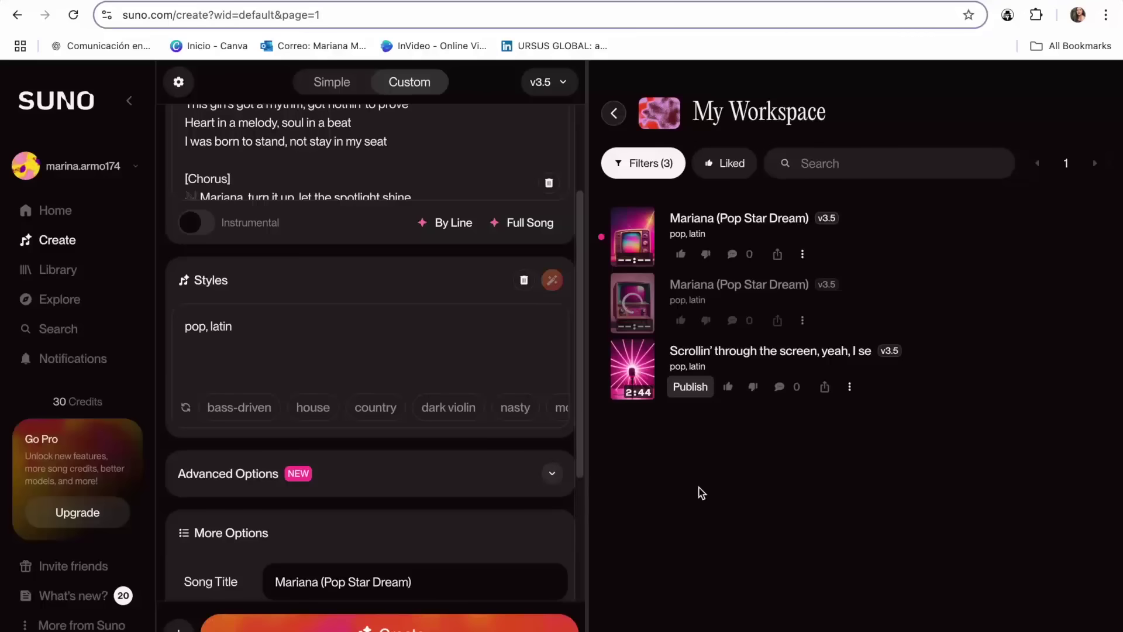
# - Play the existing song "Scrollin' through the screen" at a higher volume, and return to the workspace list
pyautogui.click(634, 370)
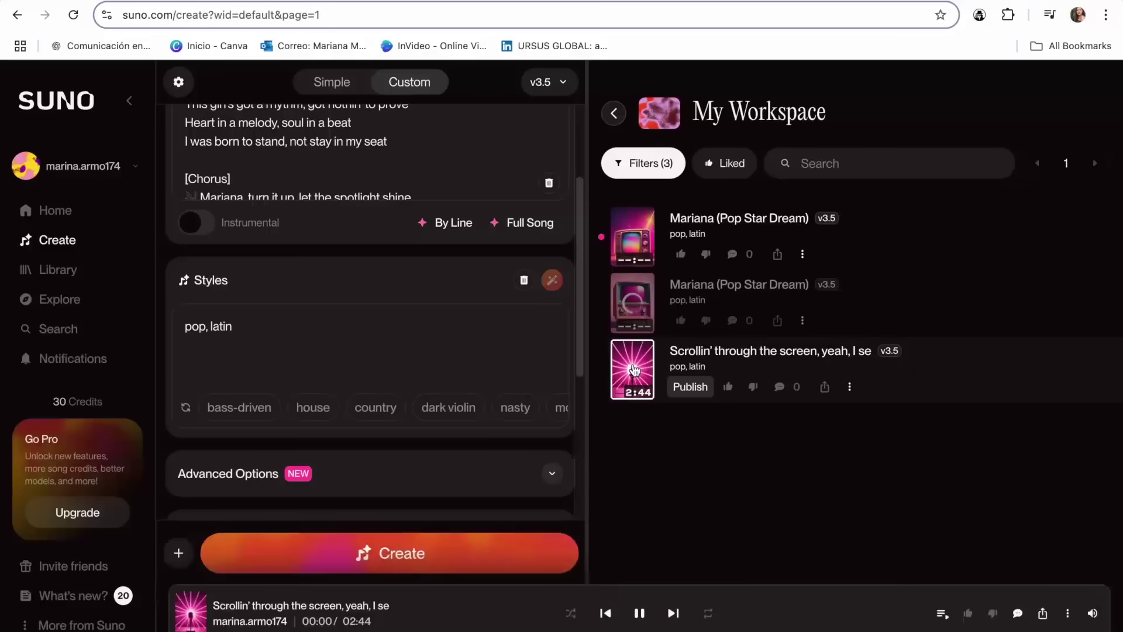
pyautogui.press('XF86AudioRaiseVolume')
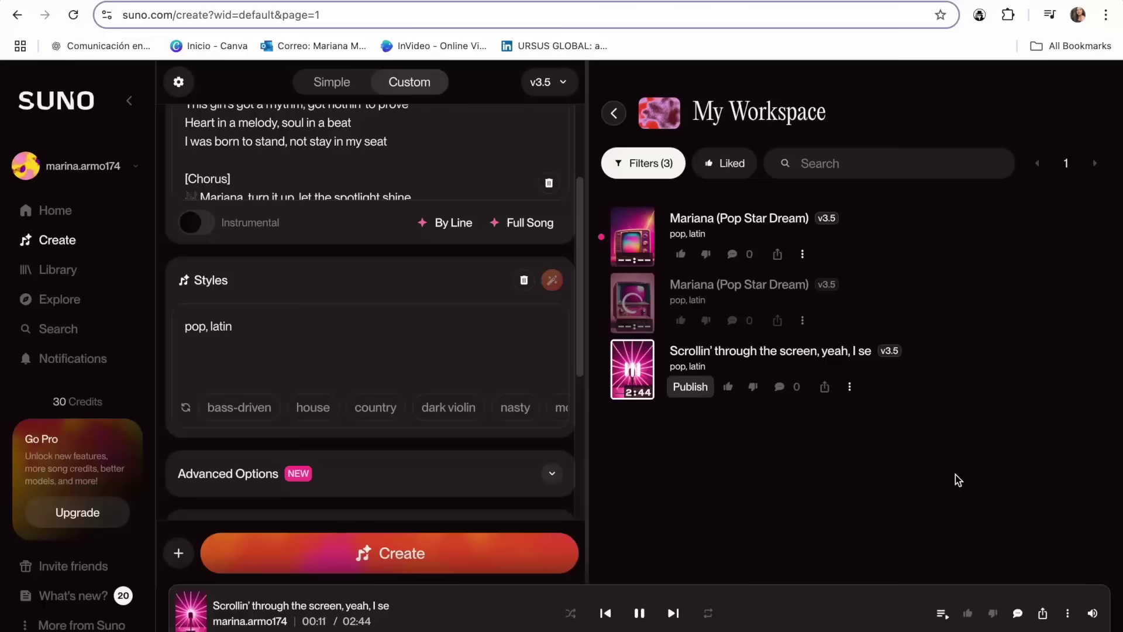
pyautogui.click(614, 113)
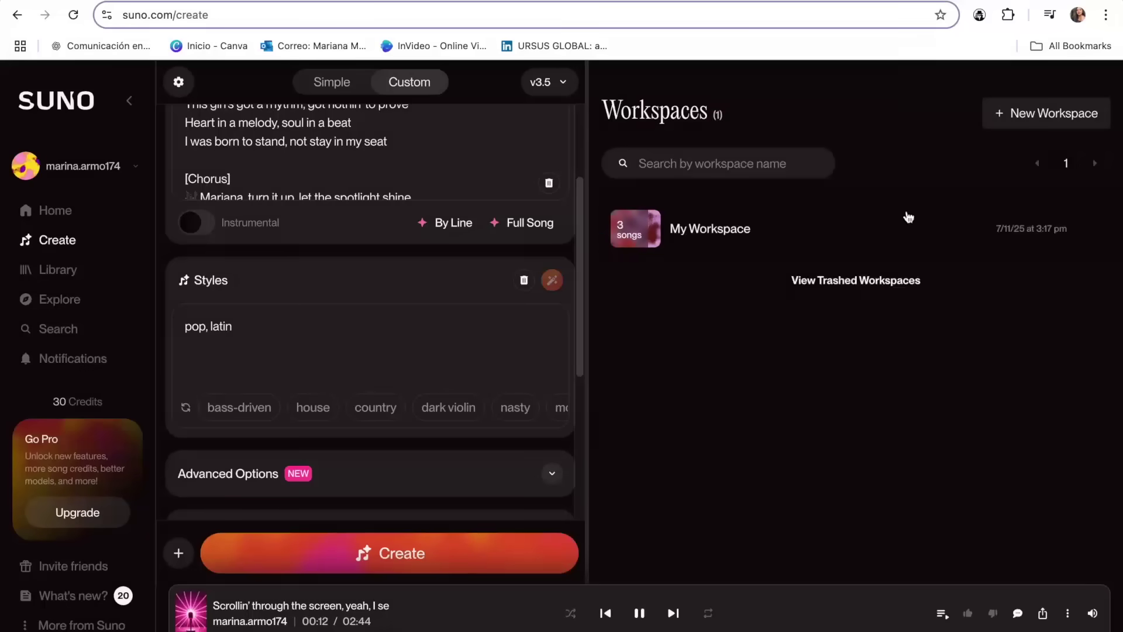
# - Copy the share link of the song "Scrollin' through the screen" from My Workspace, and switch to OpenArt's Music Video page
pyautogui.click(874, 246)
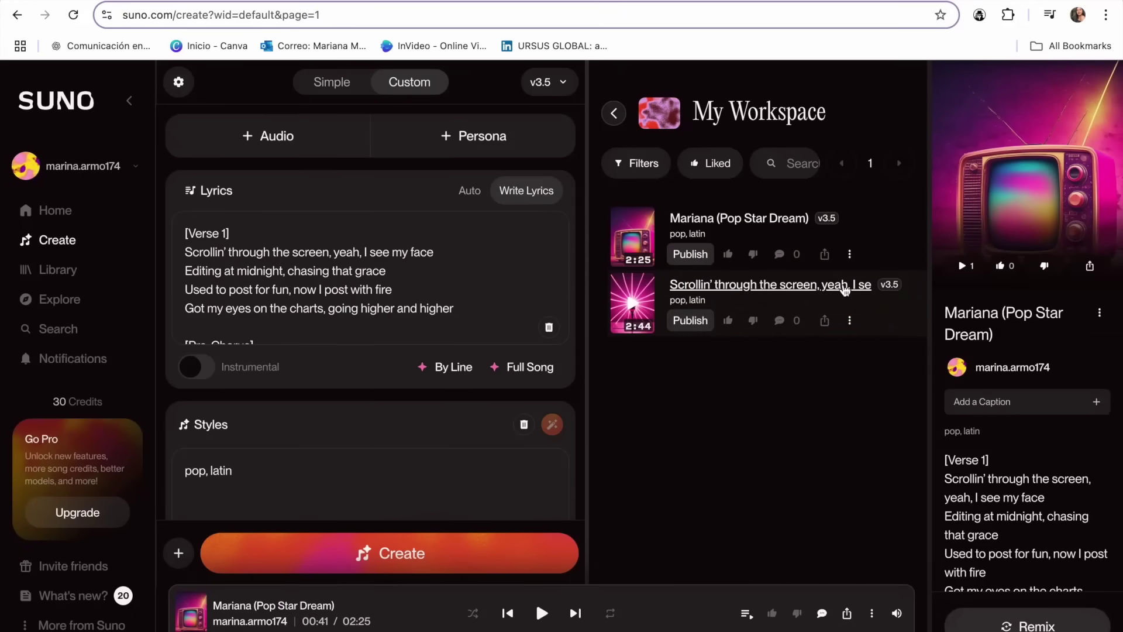
pyautogui.click(849, 320)
pyautogui.click(822, 285)
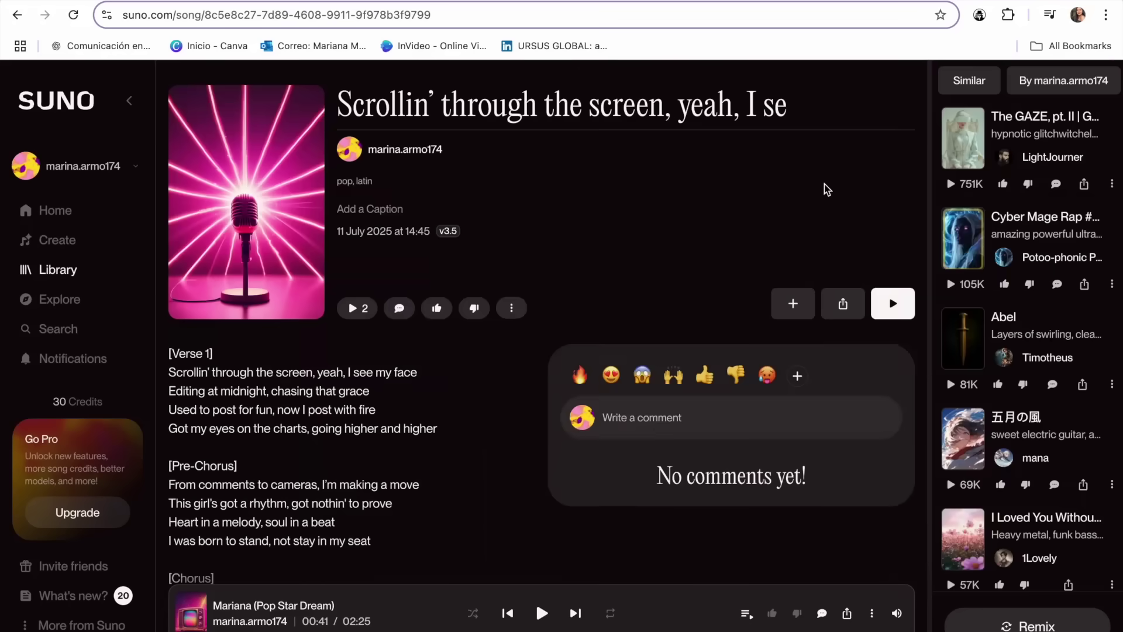
pyautogui.click(845, 311)
pyautogui.hotkey('ctrl', 'Tab')
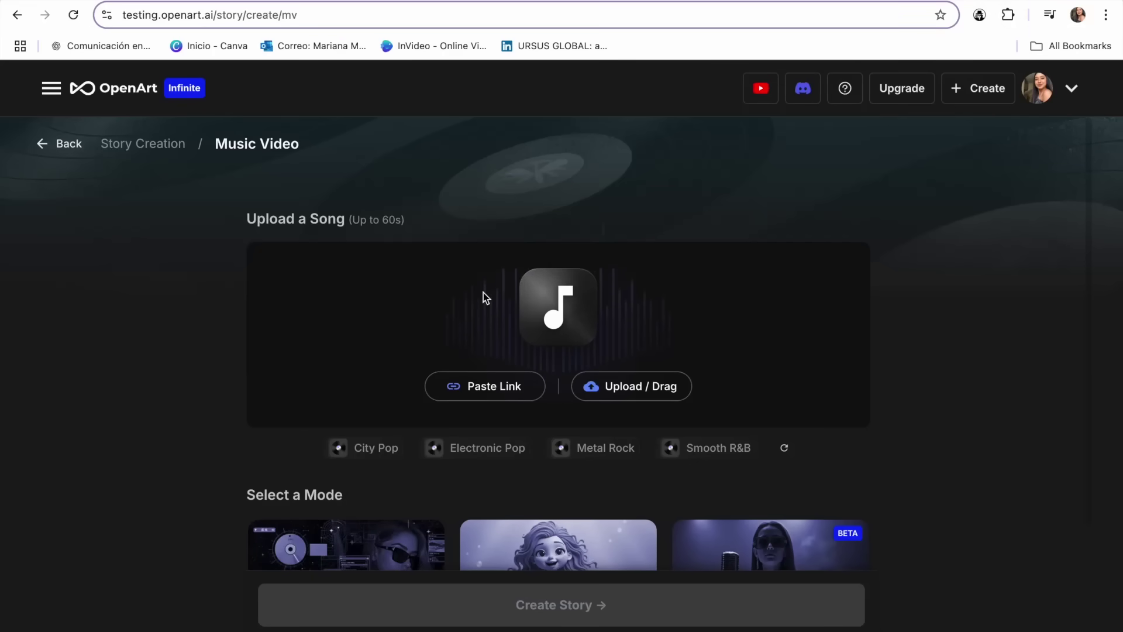
pyautogui.click(479, 392)
pyautogui.click(473, 326)
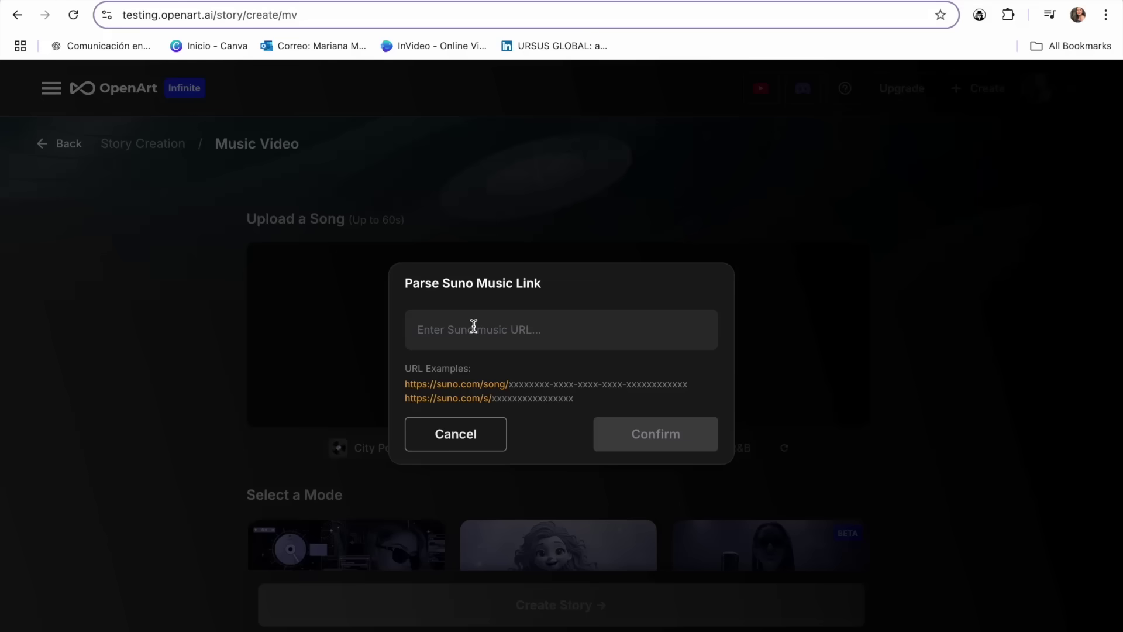
pyautogui.write('https://suno.com/s/m9nclySlmiAhUjyO')
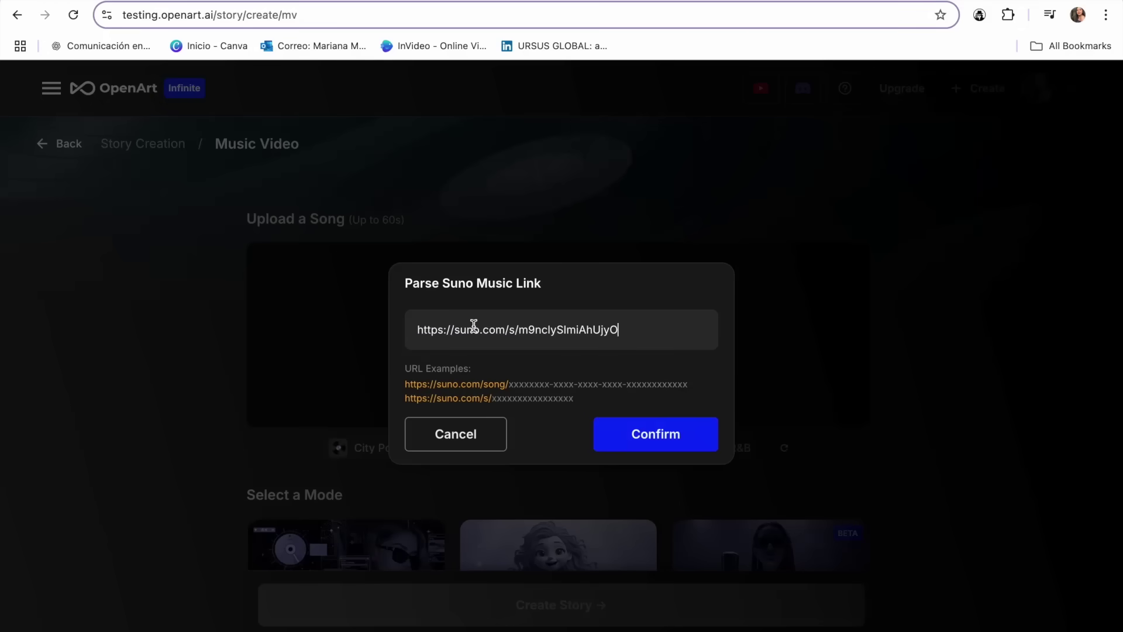
pyautogui.click(636, 451)
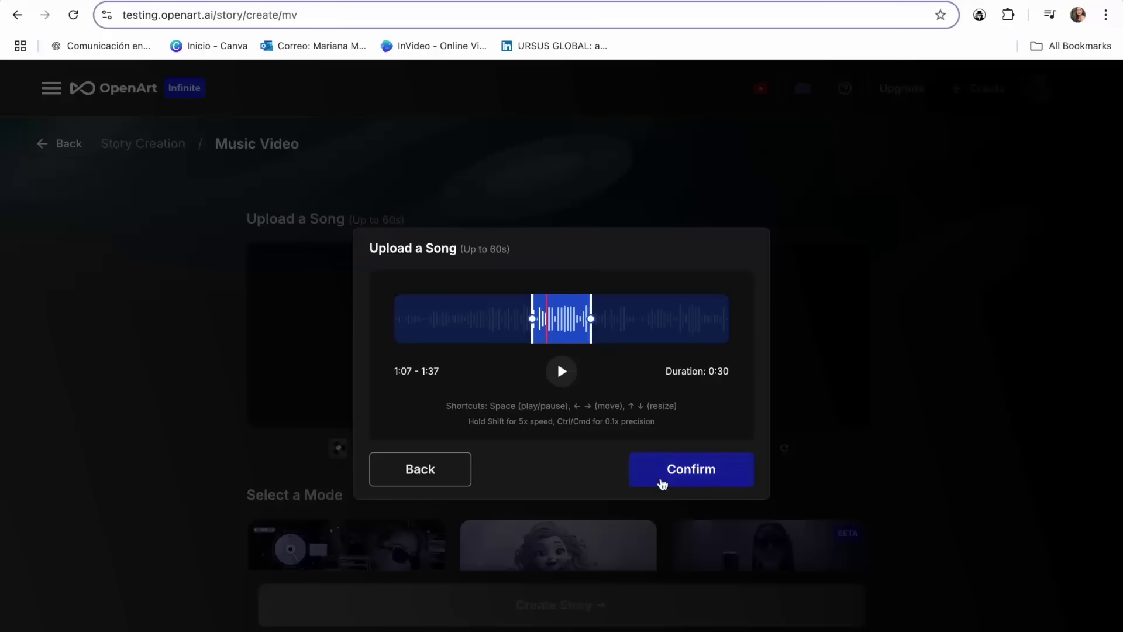
pyautogui.click(660, 480)
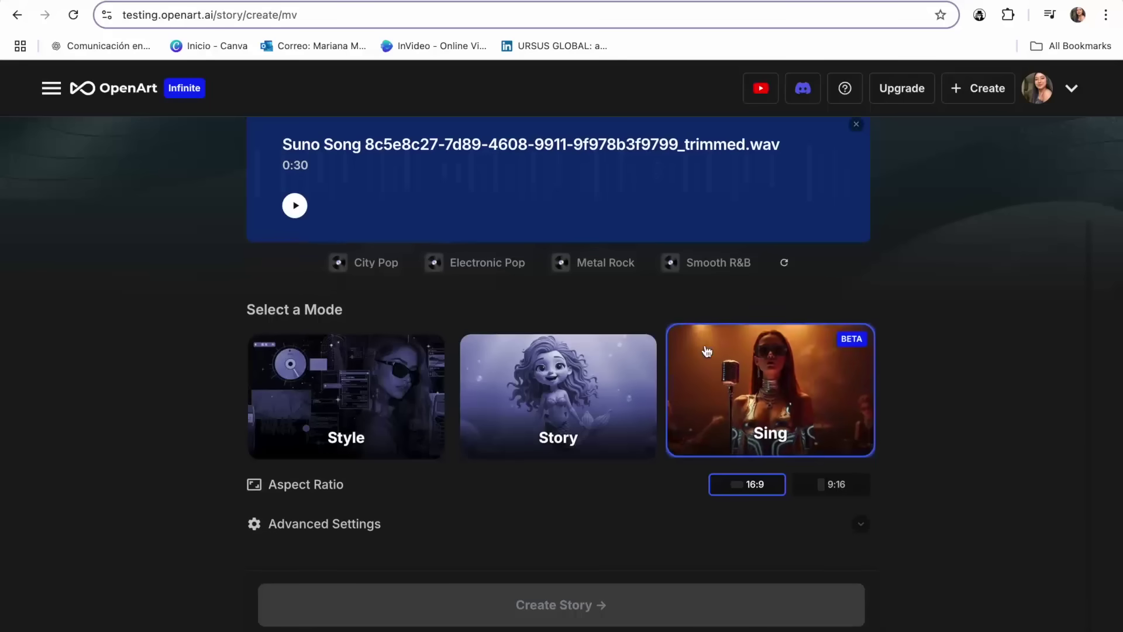
# - Check the uploaded song and the available modes, and select the Style mode for the music video
pyautogui.scroll(2, 706, 354)
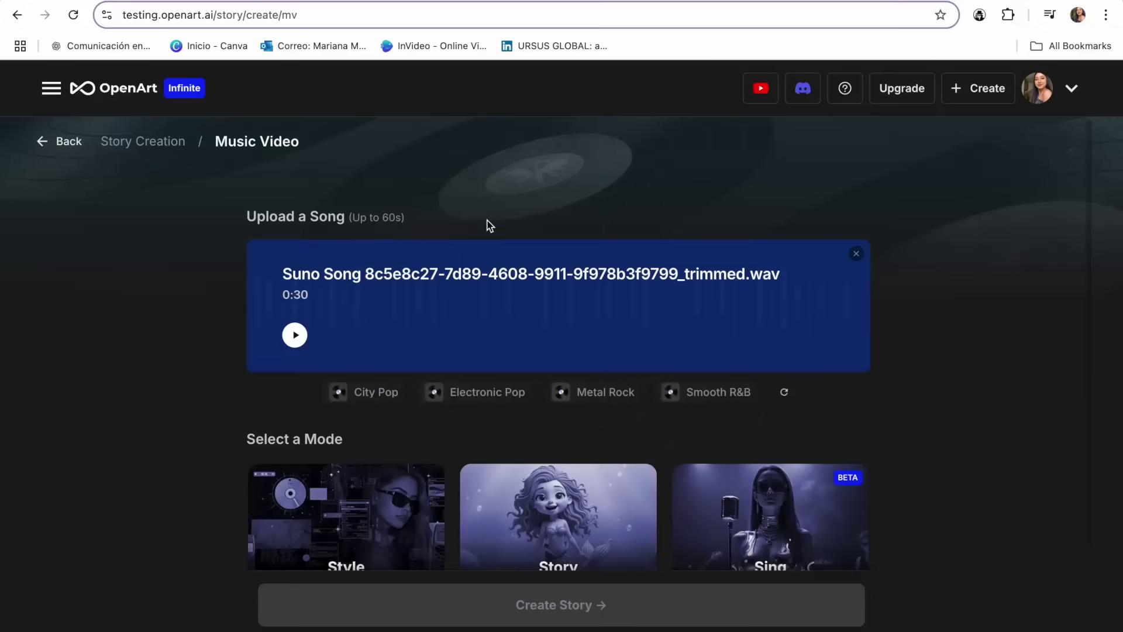
pyautogui.scroll(-3, 585, 292)
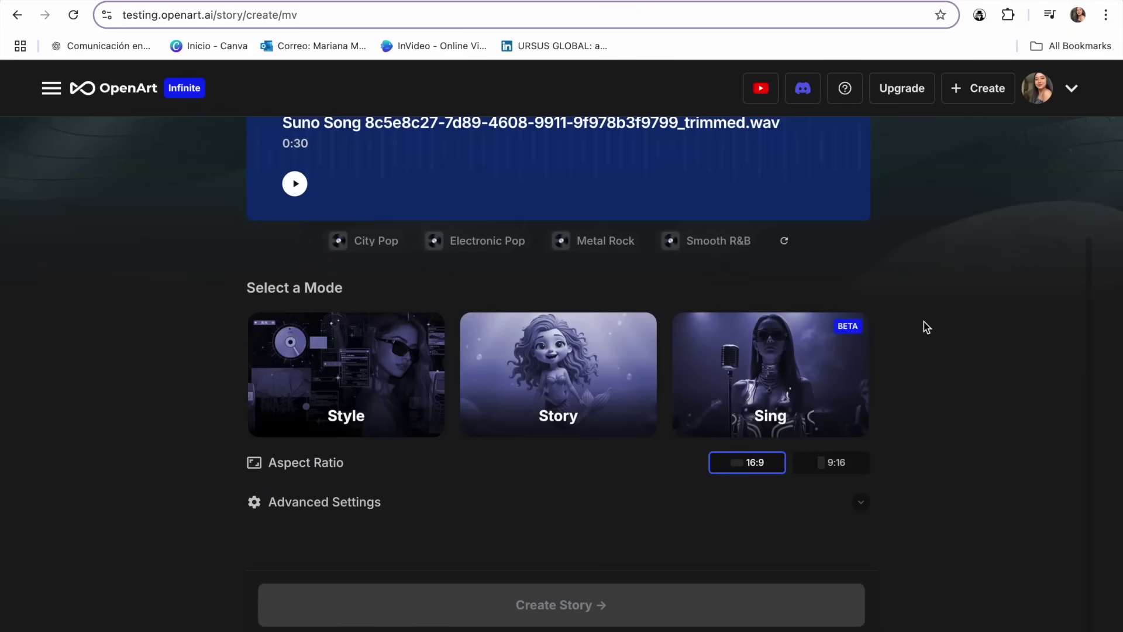
pyautogui.click(363, 394)
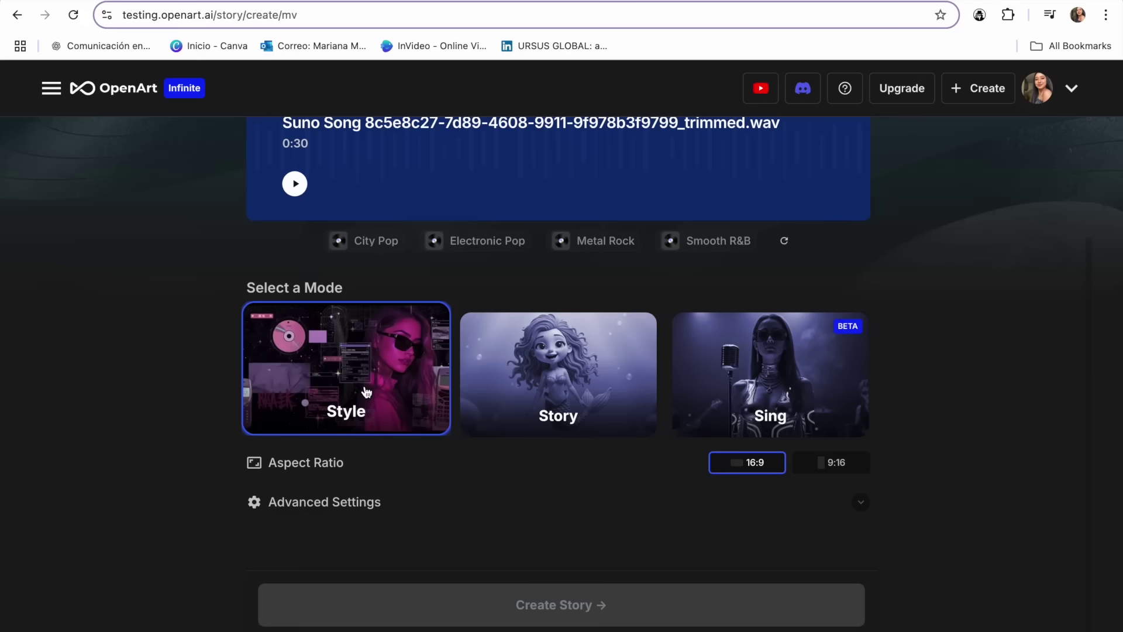
pyautogui.click(502, 400)
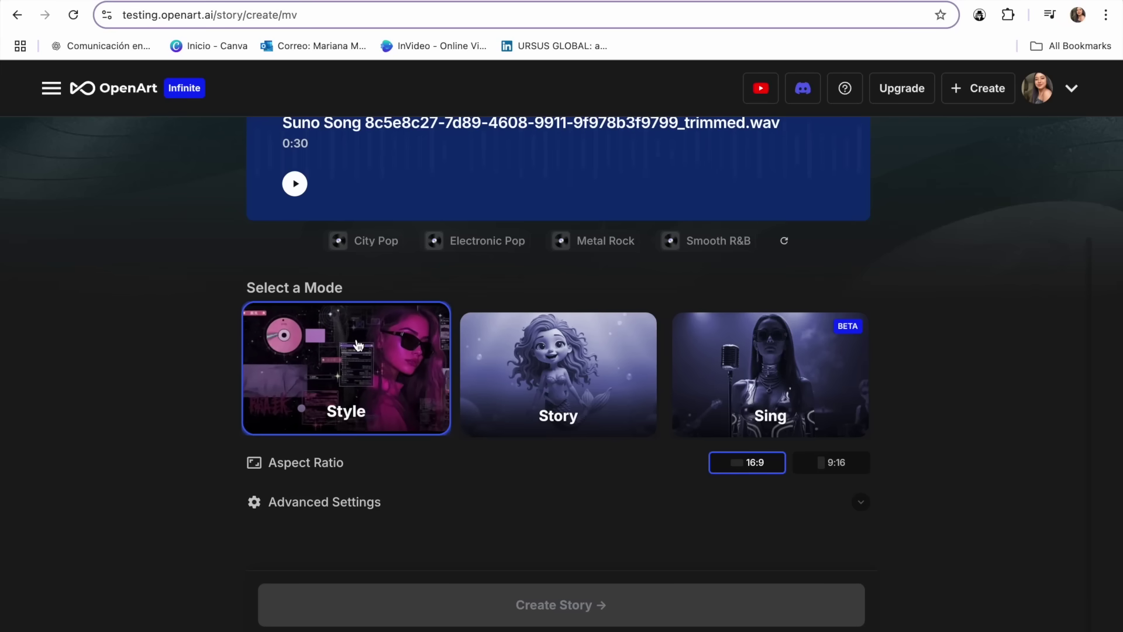
pyautogui.click(354, 398)
# - Examine the video style presets offered for the Style mode, from Auto style through Photorealistic
pyautogui.scroll(-5, 634, 462)
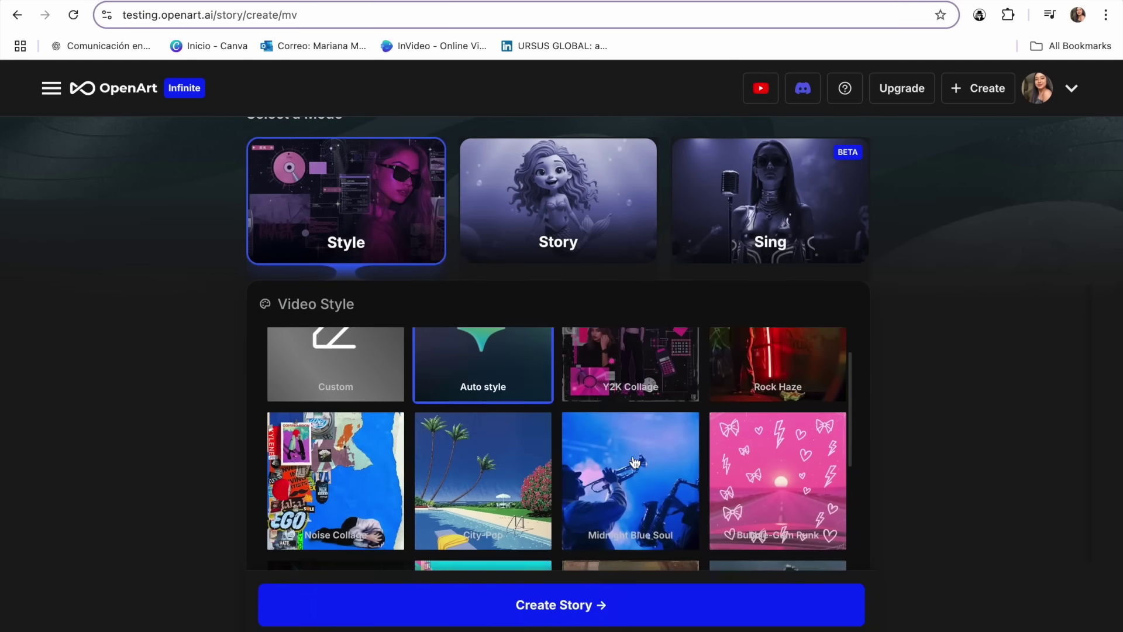
pyautogui.scroll(-2, 634, 462)
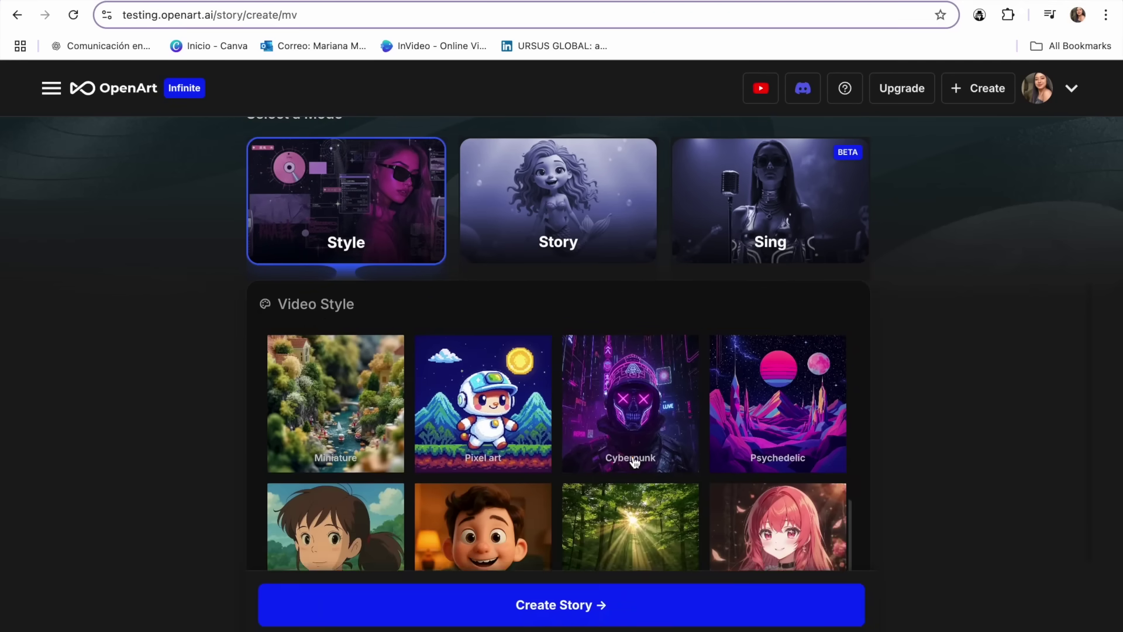
pyautogui.scroll(-3, 632, 464)
pyautogui.scroll(4, 635, 395)
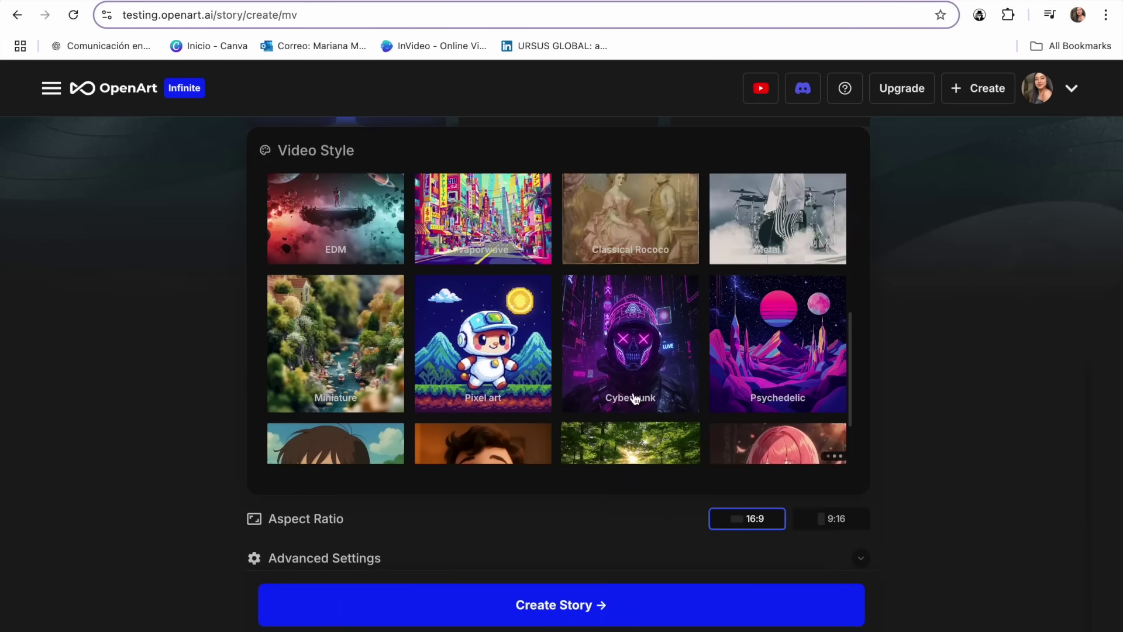
pyautogui.scroll(-2, 588, 316)
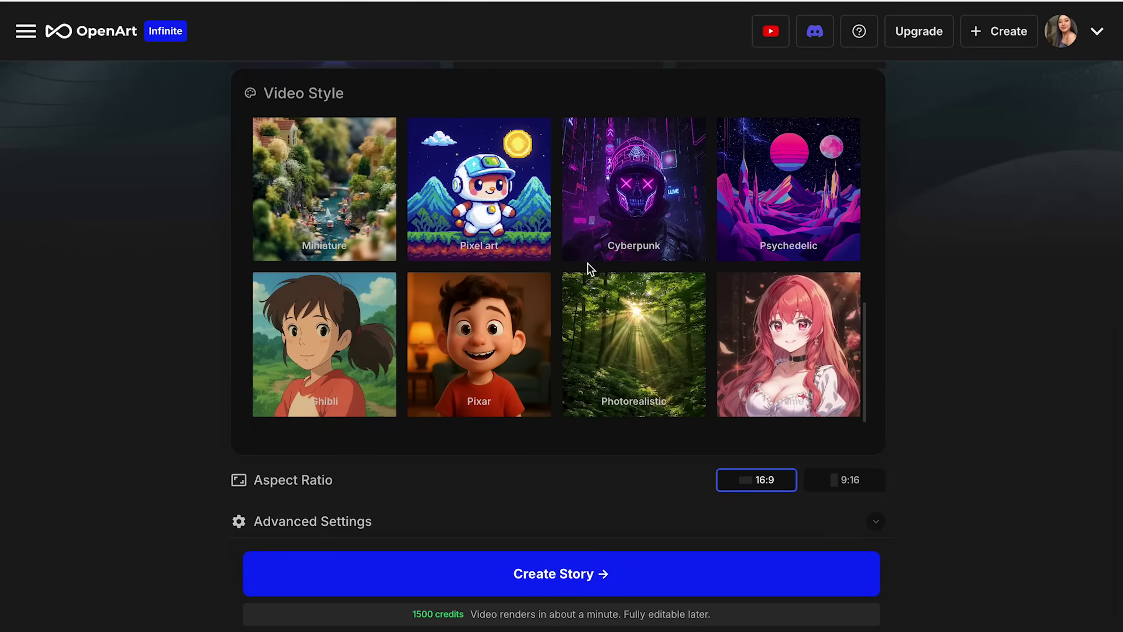
pyautogui.scroll(2, 651, 262)
pyautogui.scroll(-1, 654, 264)
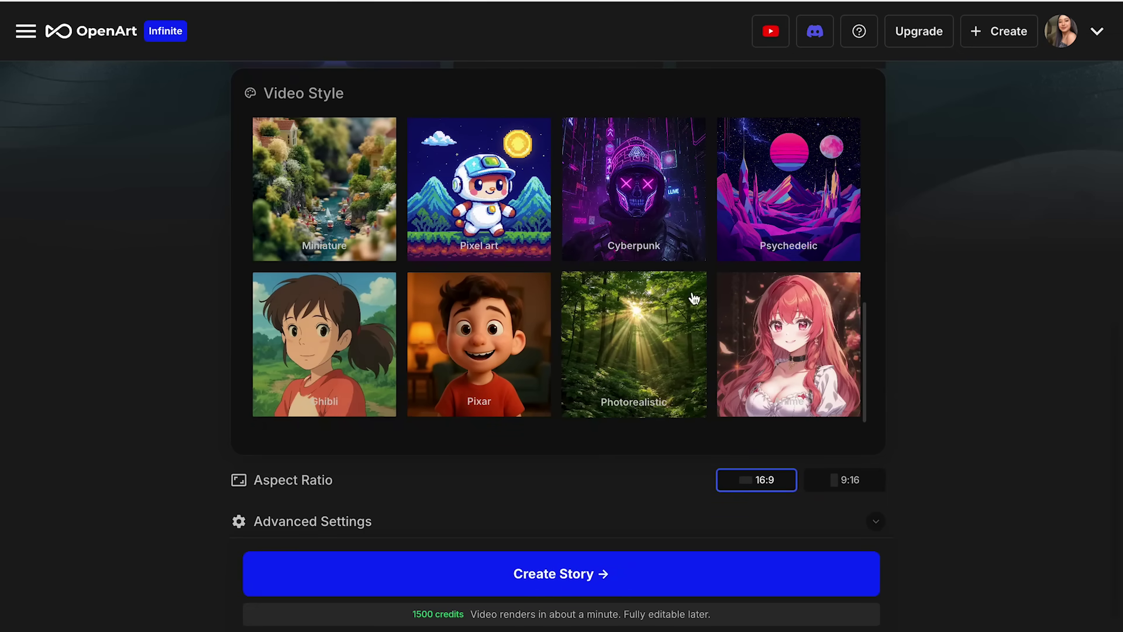
pyautogui.scroll(2, 689, 360)
pyautogui.scroll(3, 689, 360)
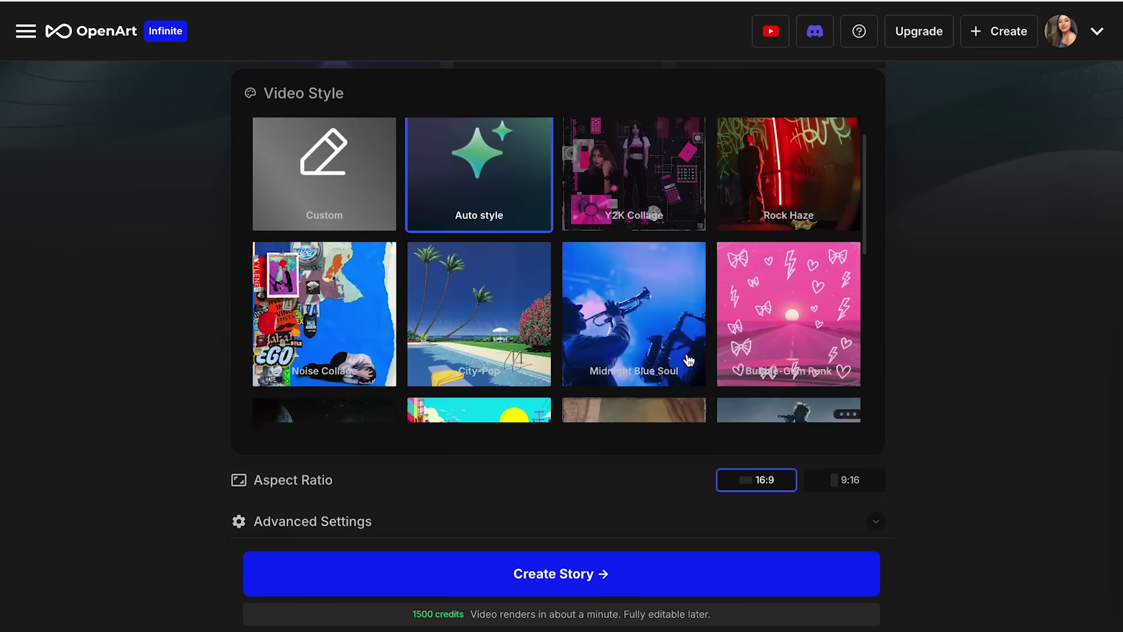
pyautogui.scroll(-1, 646, 317)
pyautogui.scroll(-2, 646, 318)
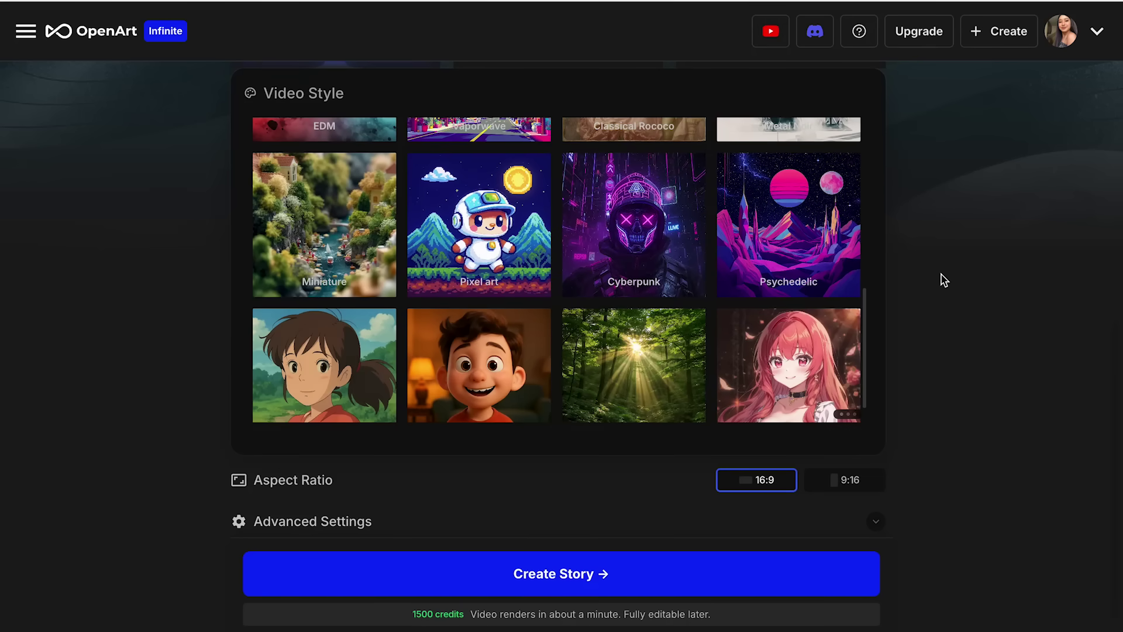
# - Choose the Psychedelic video style and create the story
pyautogui.click(804, 238)
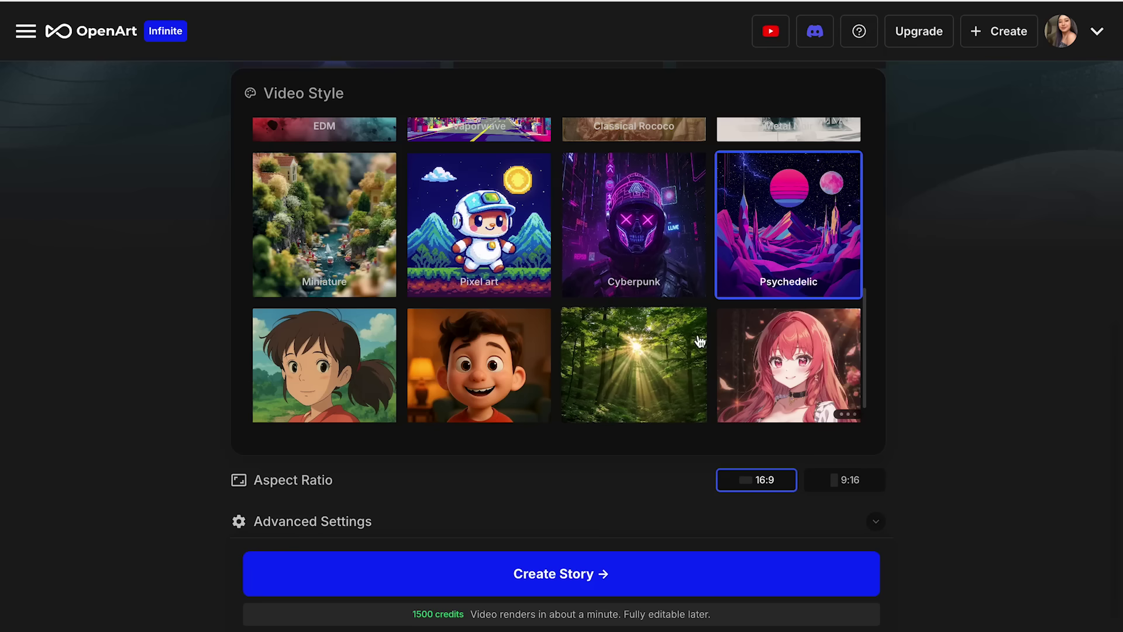
pyautogui.scroll(-1, 700, 341)
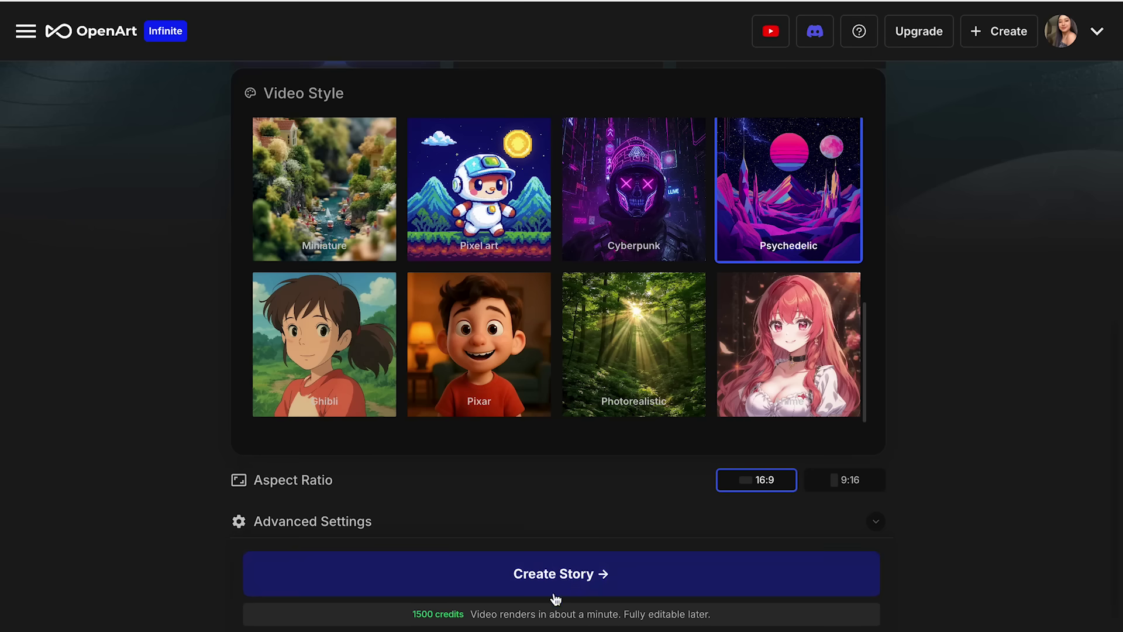
pyautogui.click(582, 574)
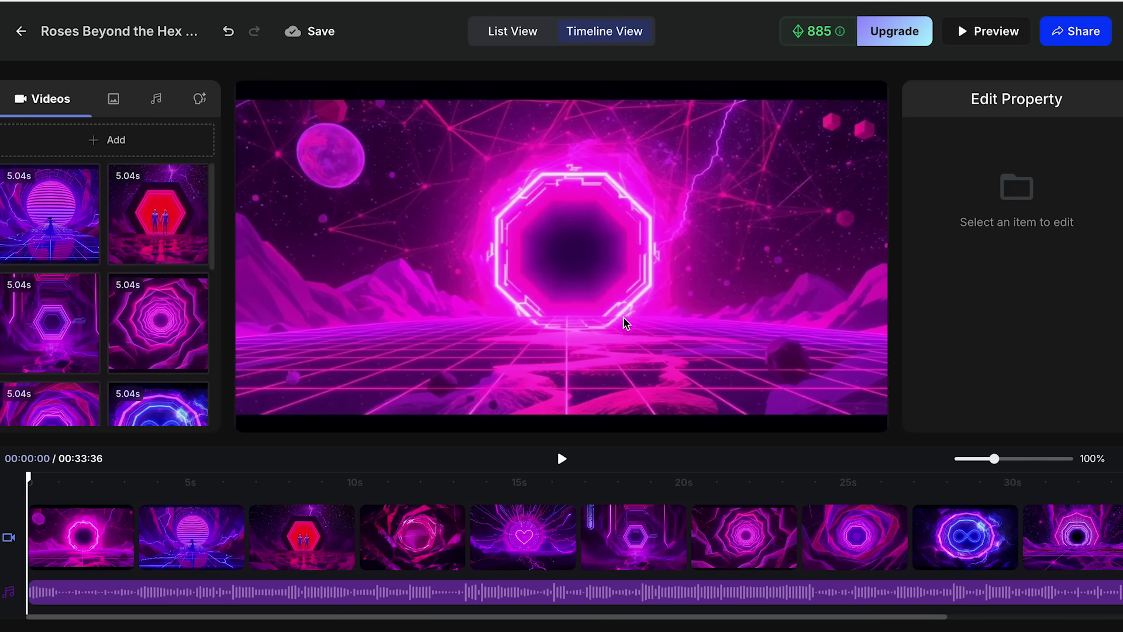
# - Play the generated music video, and open the properties of the timeline clip at about 00:18:43
pyautogui.click(562, 459)
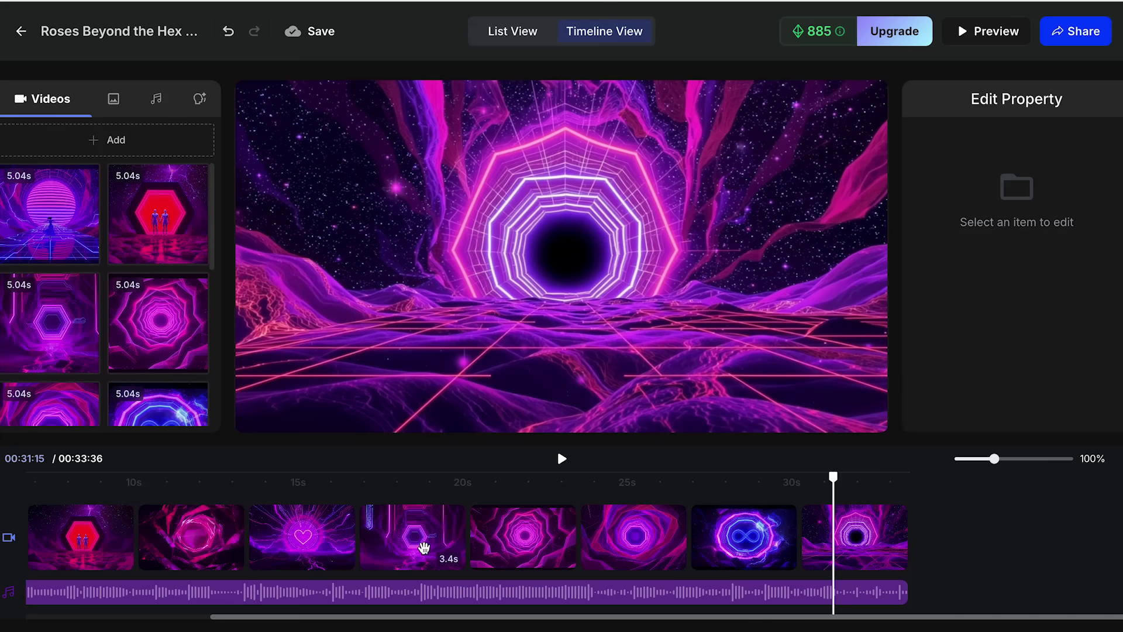
pyautogui.click(422, 542)
pyautogui.moveTo(833, 483); pyautogui.dragTo(420, 496)
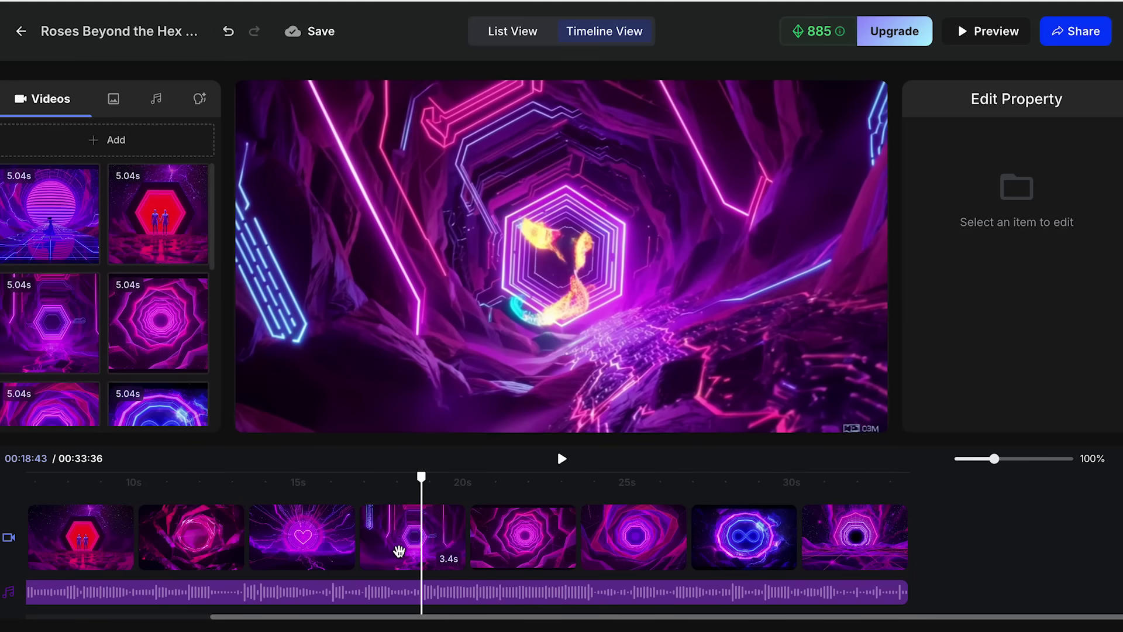
pyautogui.click(390, 551)
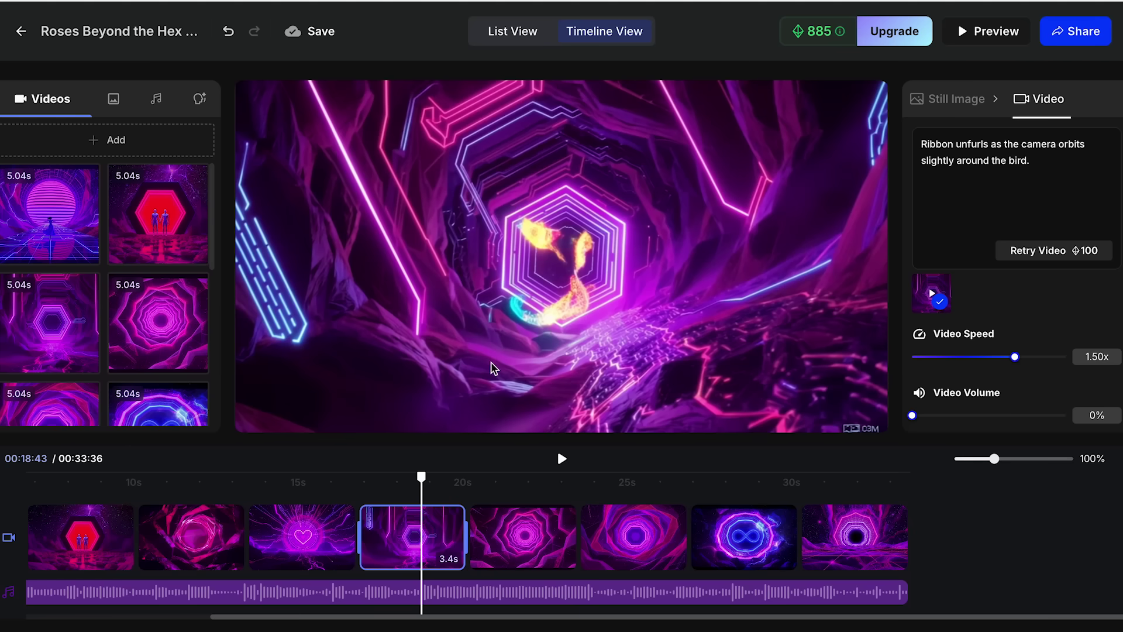
# - In the list view, append "with some lips in the middle" to scene 6's still image prompt and regenerate the image
pyautogui.click(517, 33)
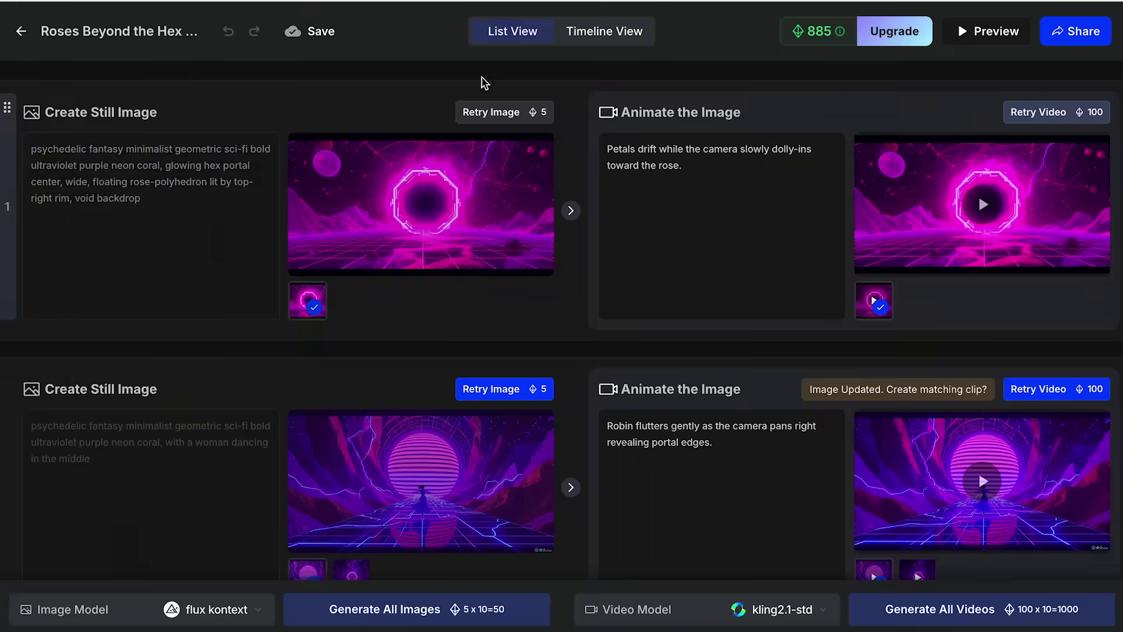
pyautogui.scroll(-10, 541, 252)
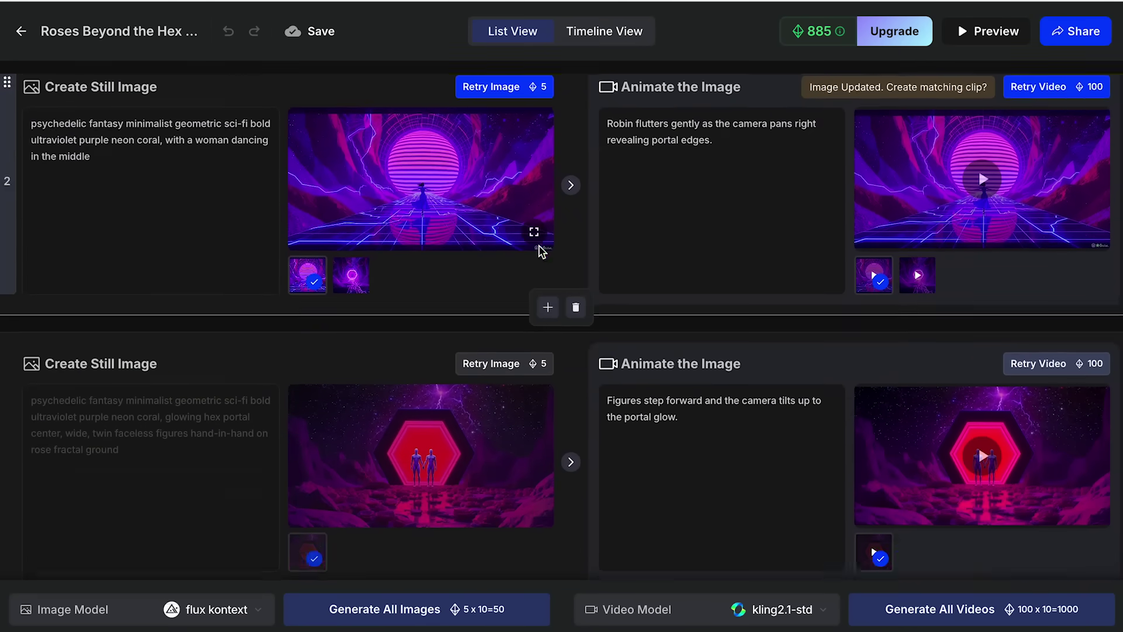
pyautogui.scroll(-6, 541, 253)
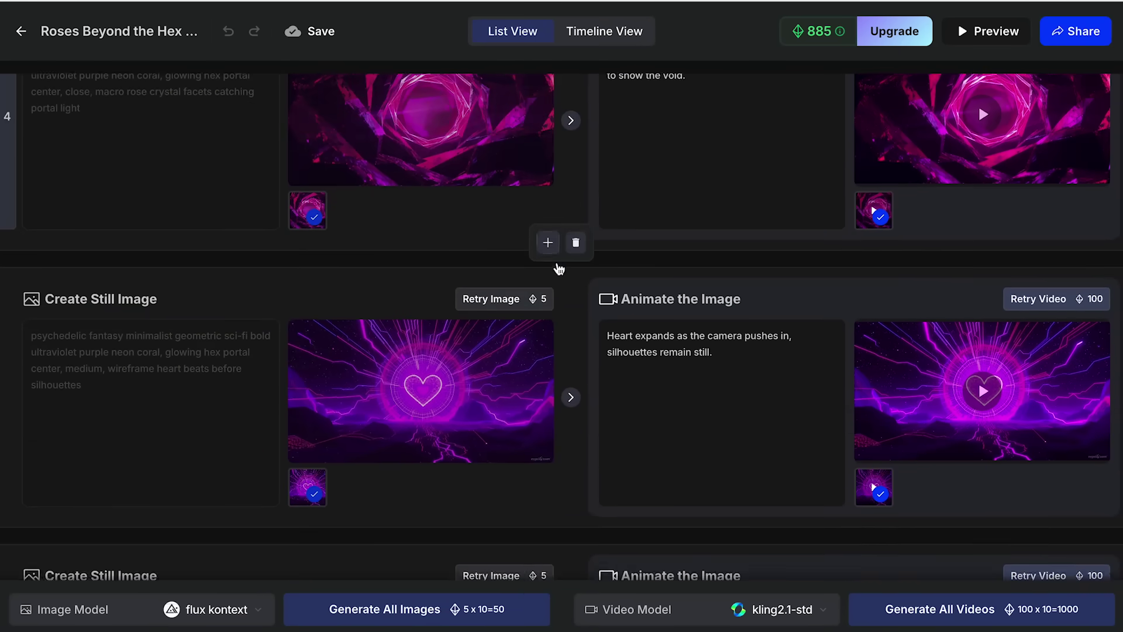
pyautogui.scroll(-6, 752, 295)
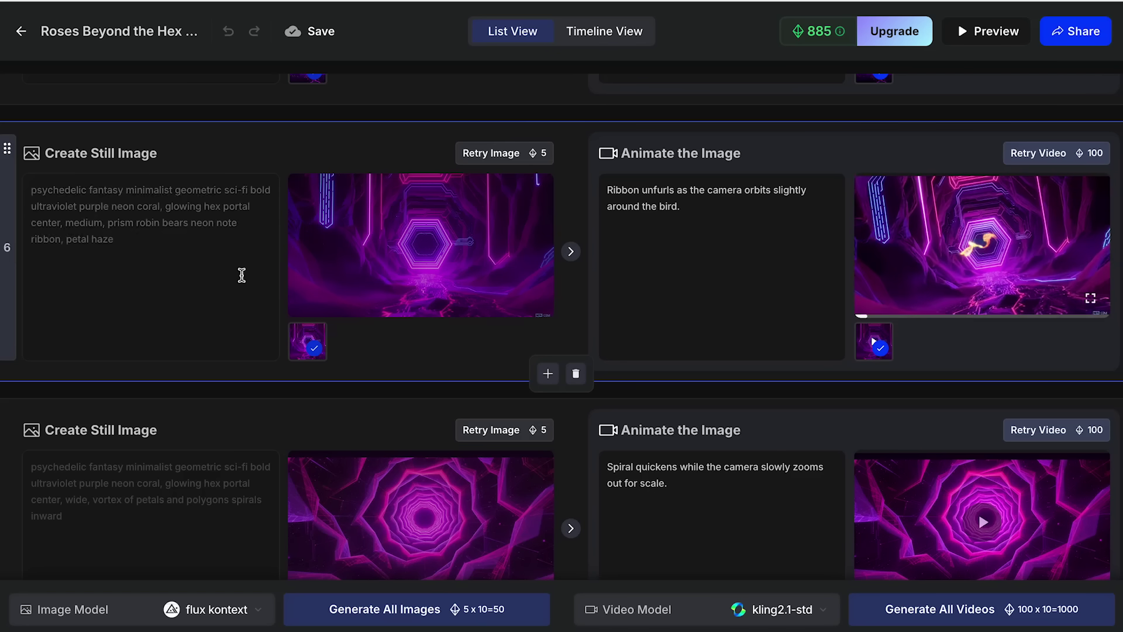
pyautogui.click(240, 273)
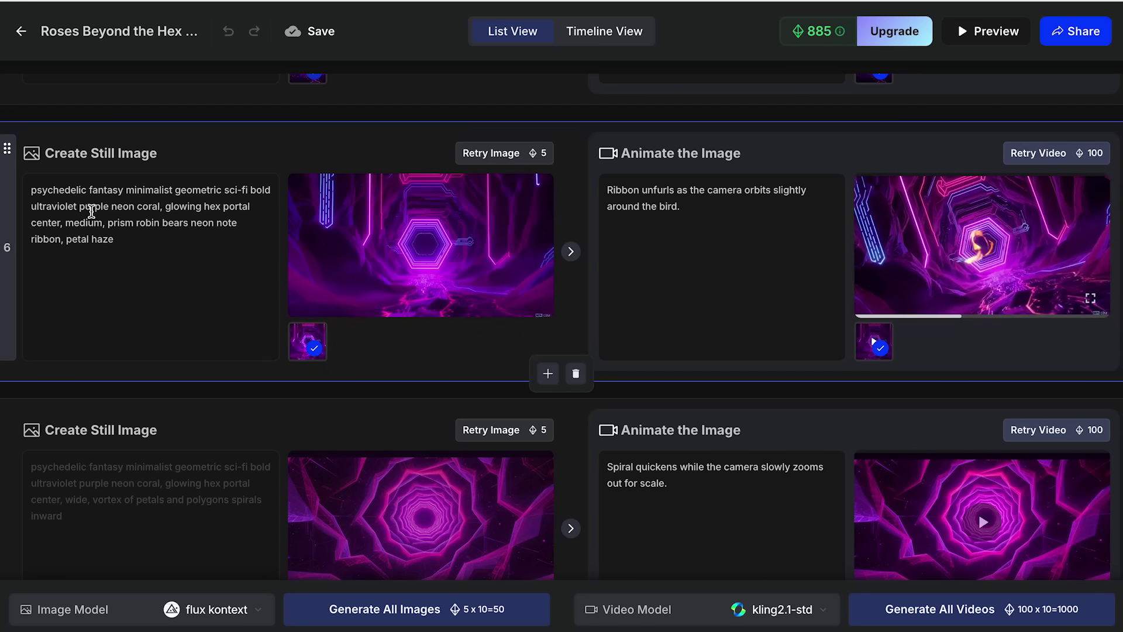
pyautogui.click(150, 235)
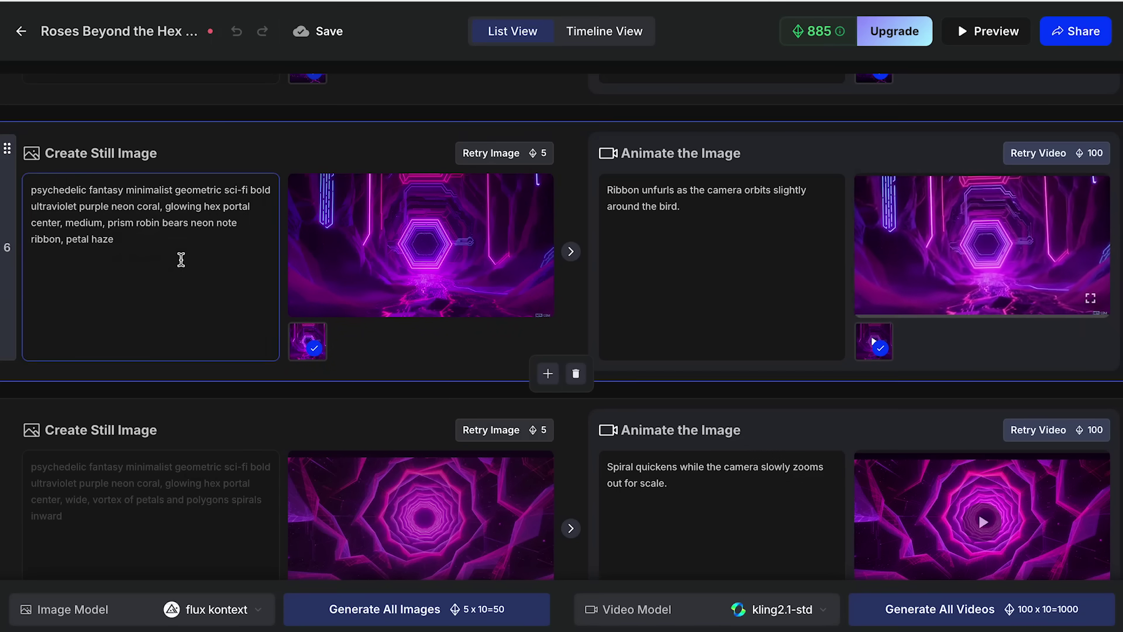
pyautogui.write('with some lips in the middle')
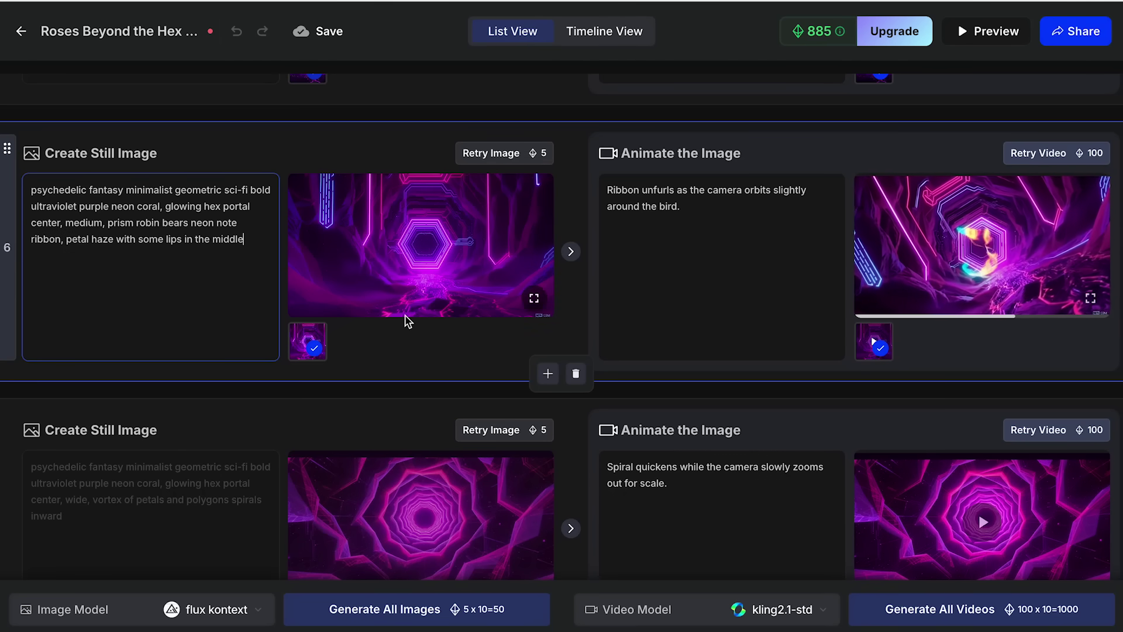
pyautogui.click(486, 153)
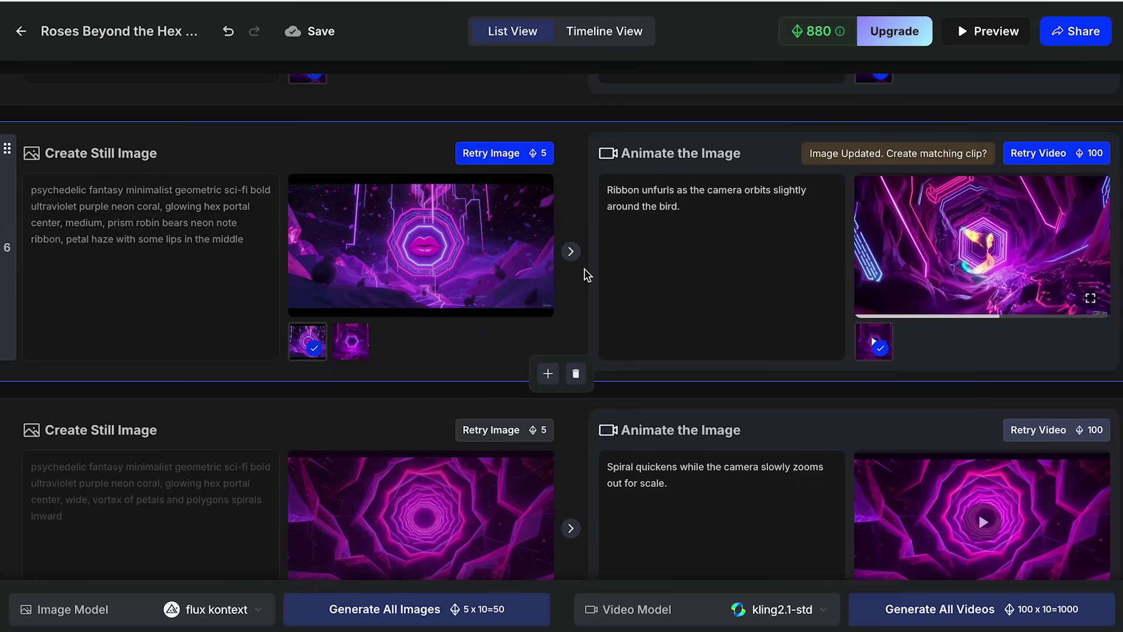
# - Compare scene 6's image versions, regenerate its video clip from the updated lips image, and view the new clip
pyautogui.click(335, 352)
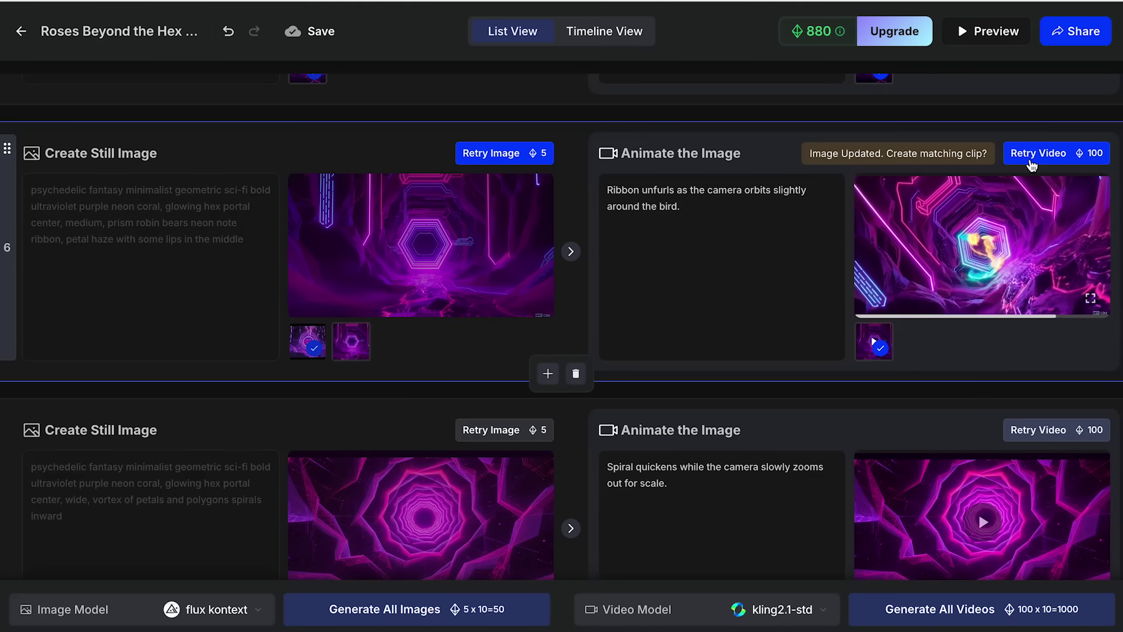
pyautogui.click(1031, 164)
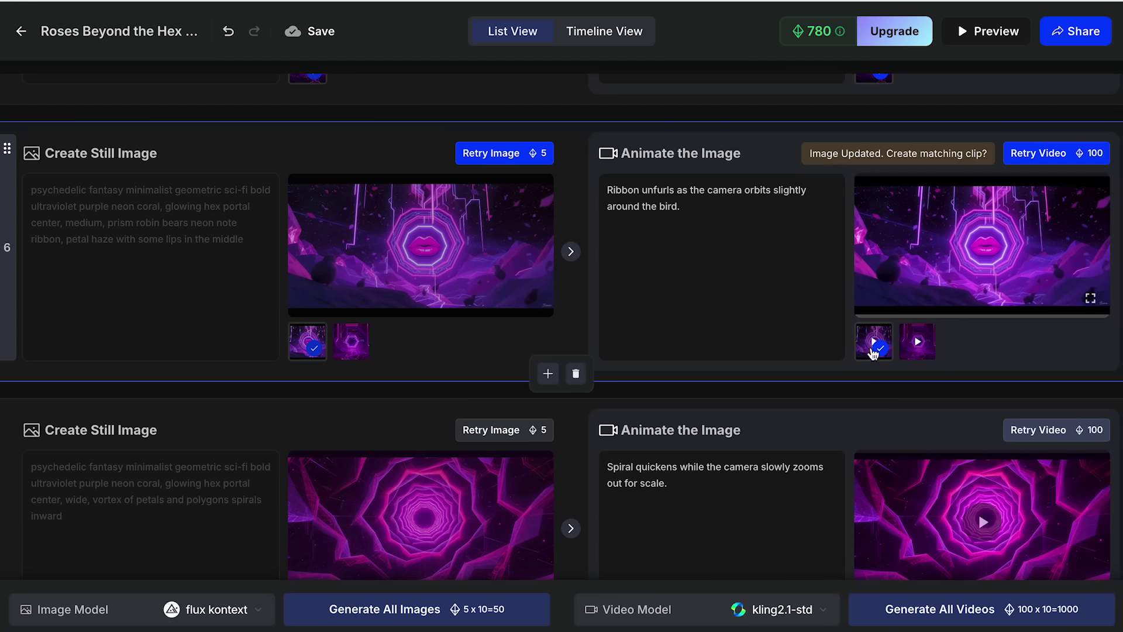
pyautogui.click(873, 347)
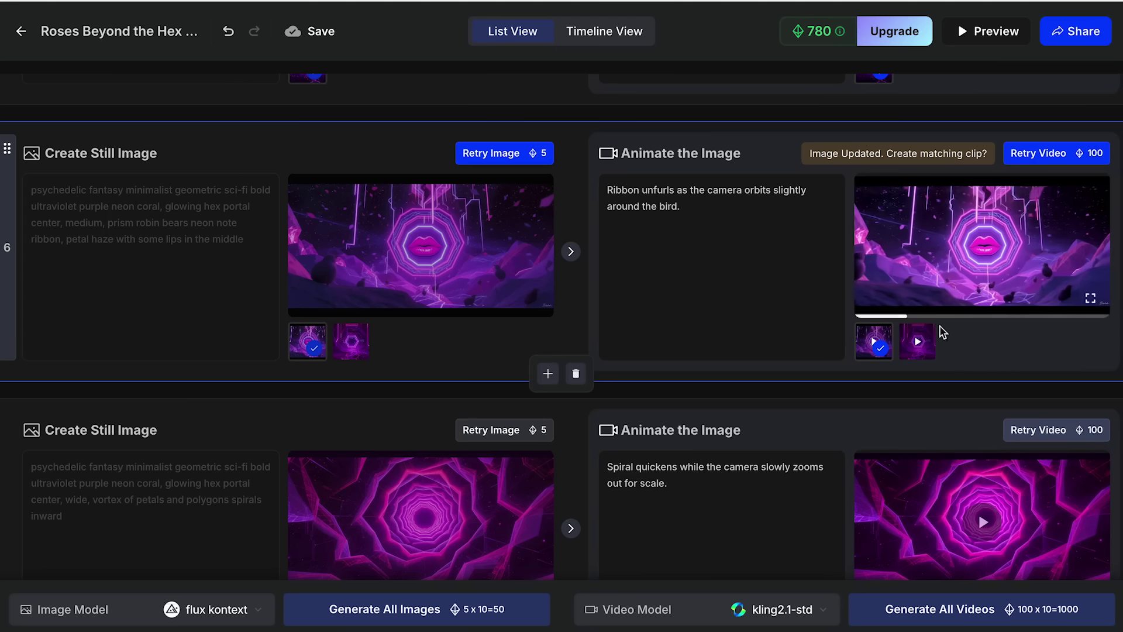
# - In the timeline view, move the lips clip to fourth place and the infinity-symbol clip one place earlier, to eighth
pyautogui.click(606, 31)
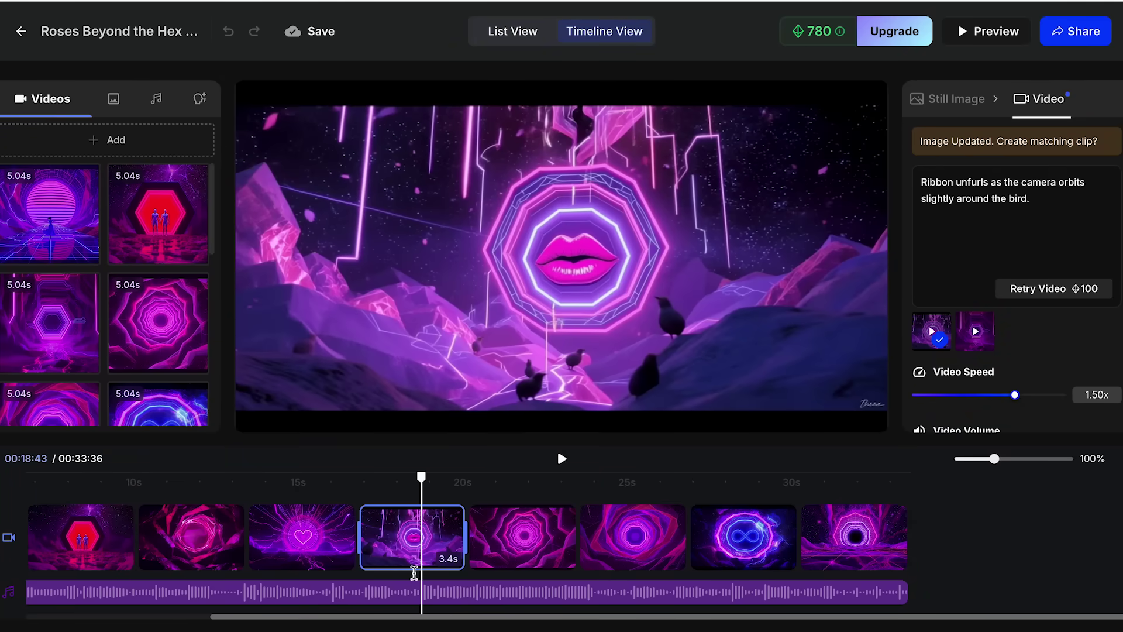
pyautogui.moveTo(414, 572); pyautogui.dragTo(395, 536)
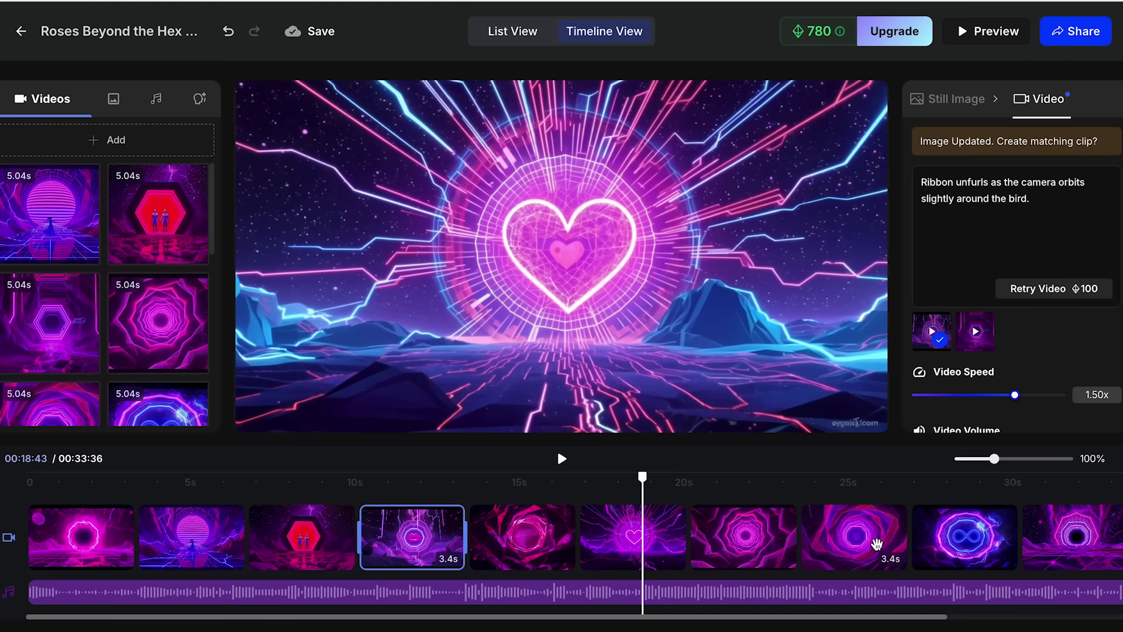
pyautogui.click(965, 546)
pyautogui.moveTo(965, 545); pyautogui.dragTo(818, 538)
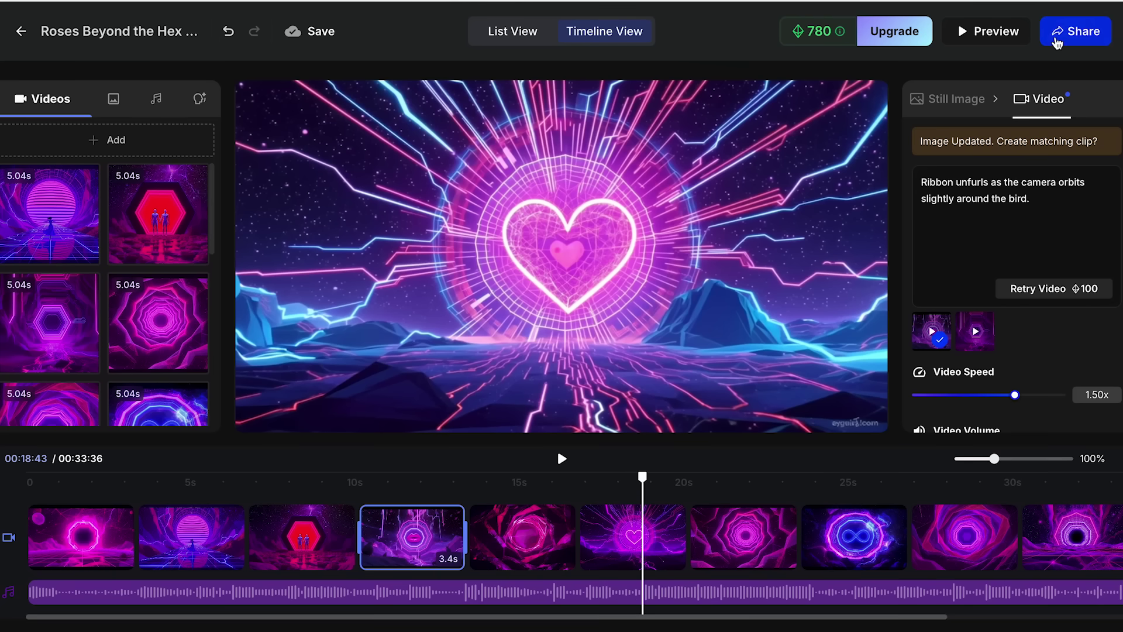
# - Open the download options for the psychedelic video and download its last export
pyautogui.click(1058, 44)
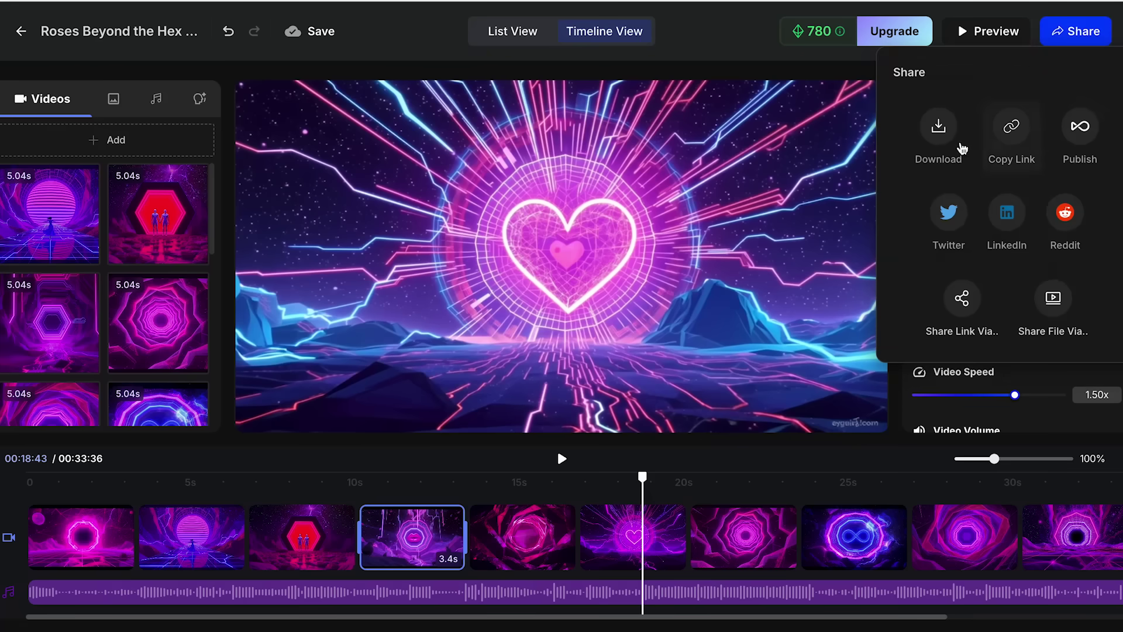
pyautogui.click(937, 139)
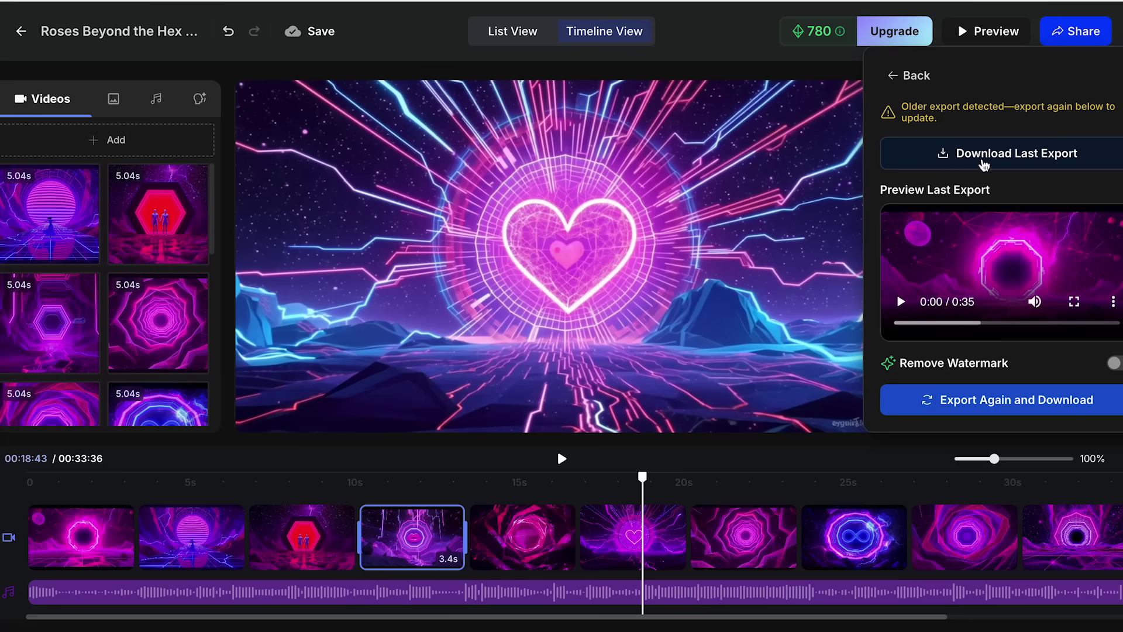
pyautogui.click(957, 166)
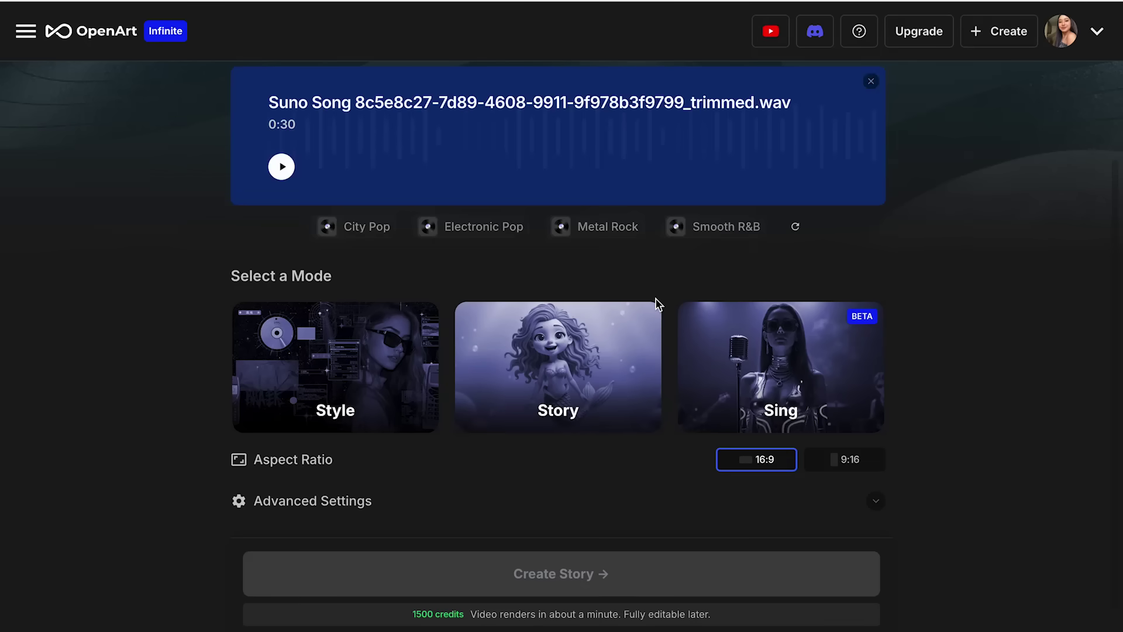
# - Choose Story mode with the One-Star Story option for the Suno song, and look at the custom character form without creating one
pyautogui.click(544, 346)
pyautogui.scroll(-3, 544, 346)
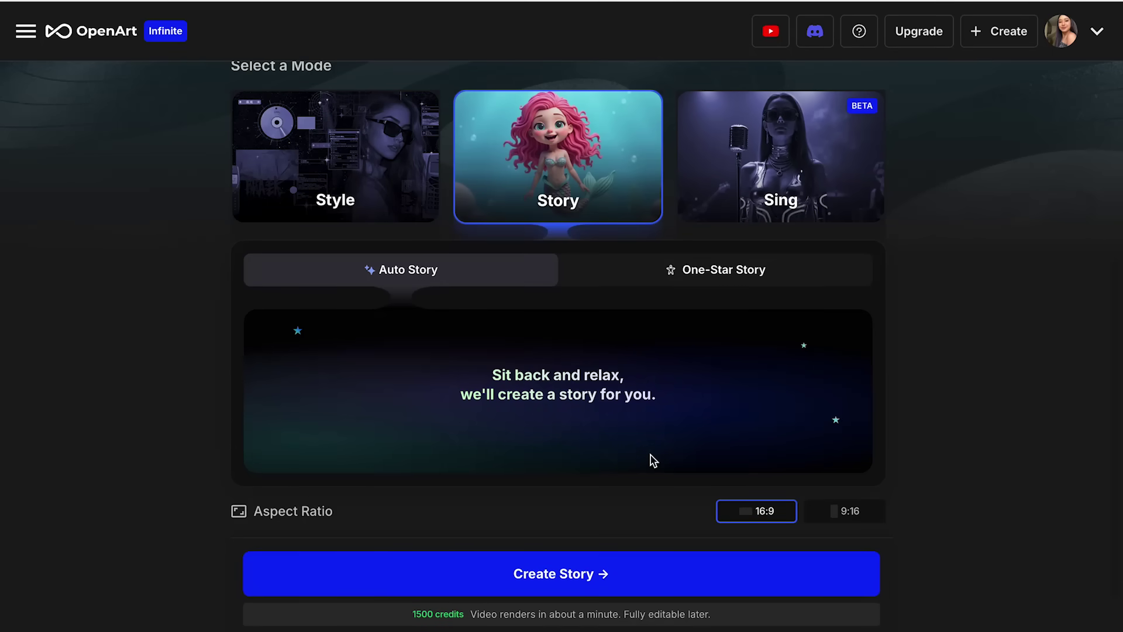
pyautogui.click(689, 278)
pyautogui.click(316, 231)
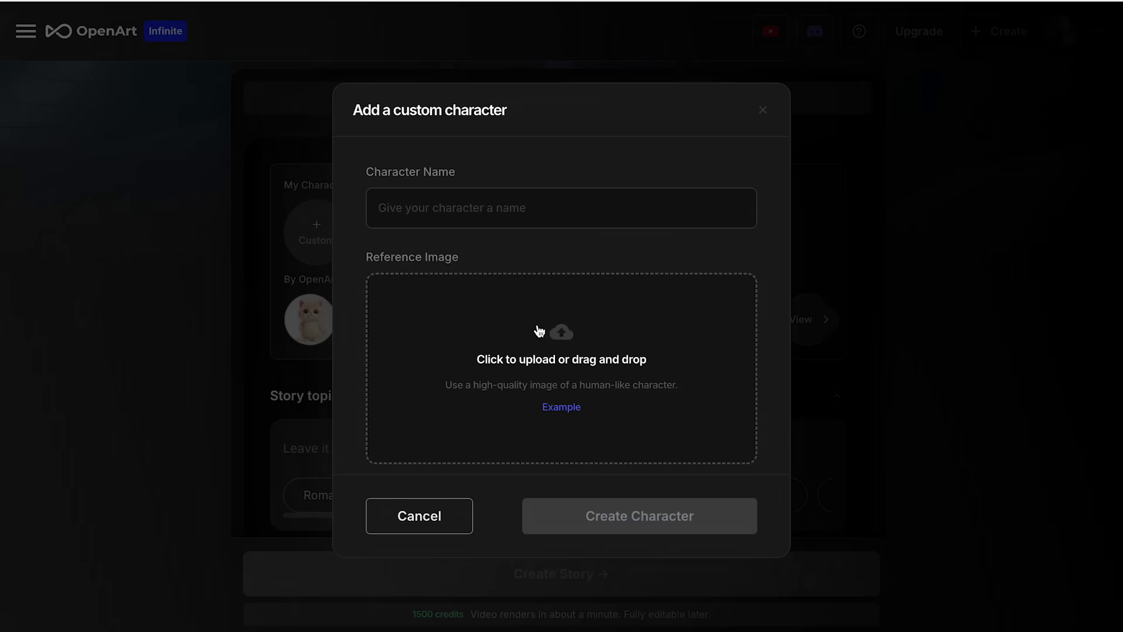
pyautogui.click(852, 299)
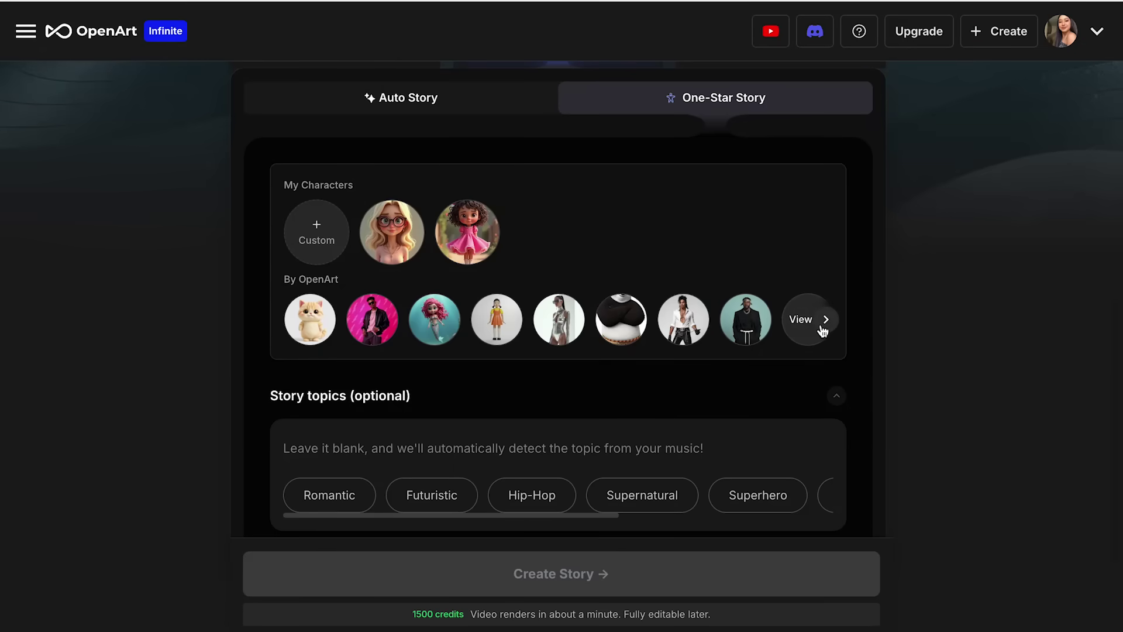
# - Browse all of the OpenArt characters and choose Rosa as the story's star
pyautogui.hscroll(1, 819, 328)
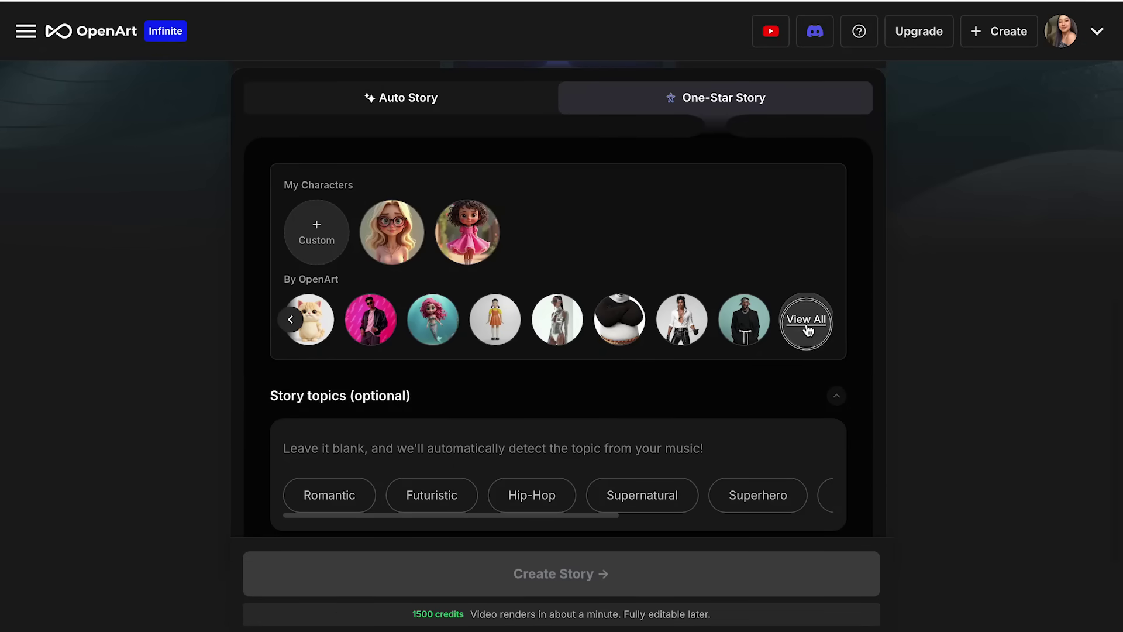
pyautogui.click(806, 320)
pyautogui.scroll(-3, 808, 326)
pyautogui.scroll(-6, 810, 321)
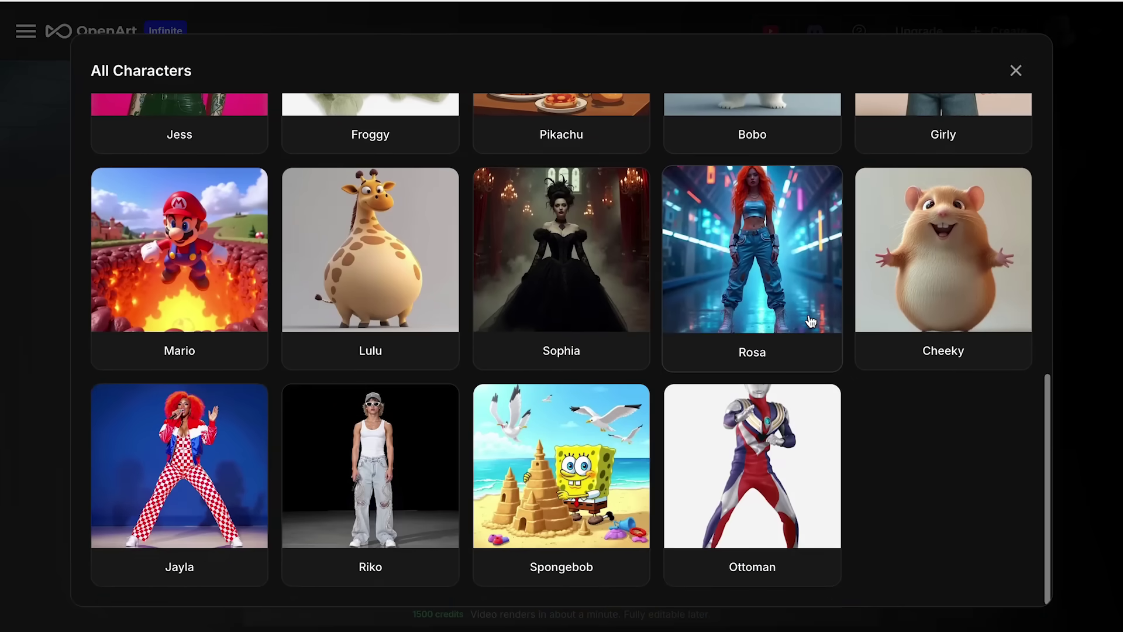
pyautogui.click(771, 260)
# - Add the story topics Futuristic, Hip-Hop and Adventure, keep the 16:9 aspect ratio, and create the story
pyautogui.scroll(-2, 628, 385)
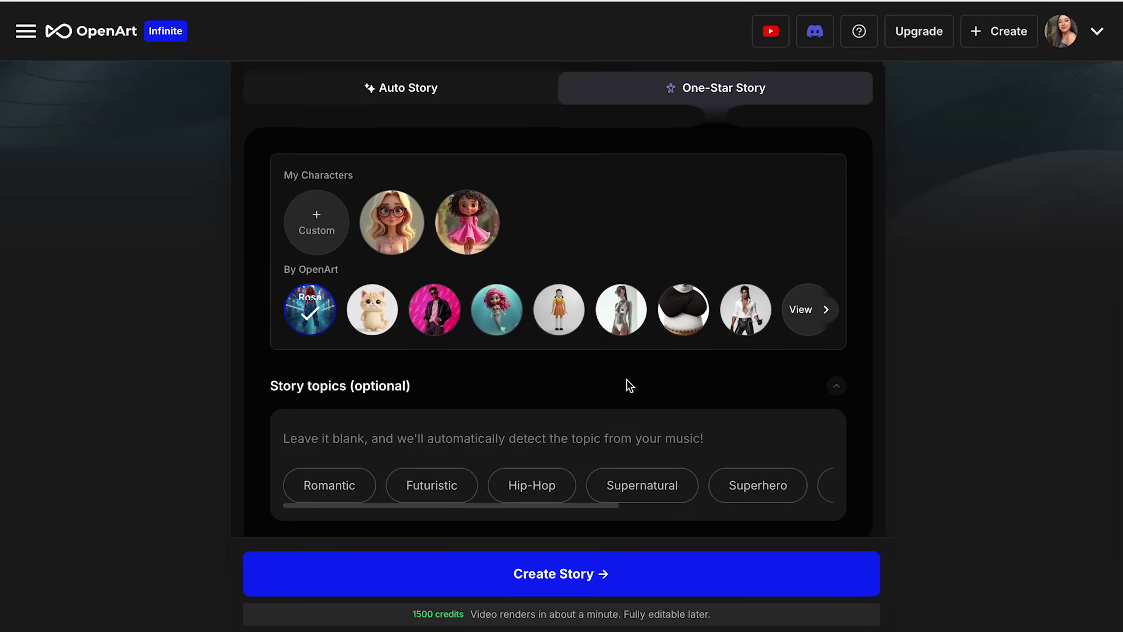
pyautogui.scroll(-2, 625, 381)
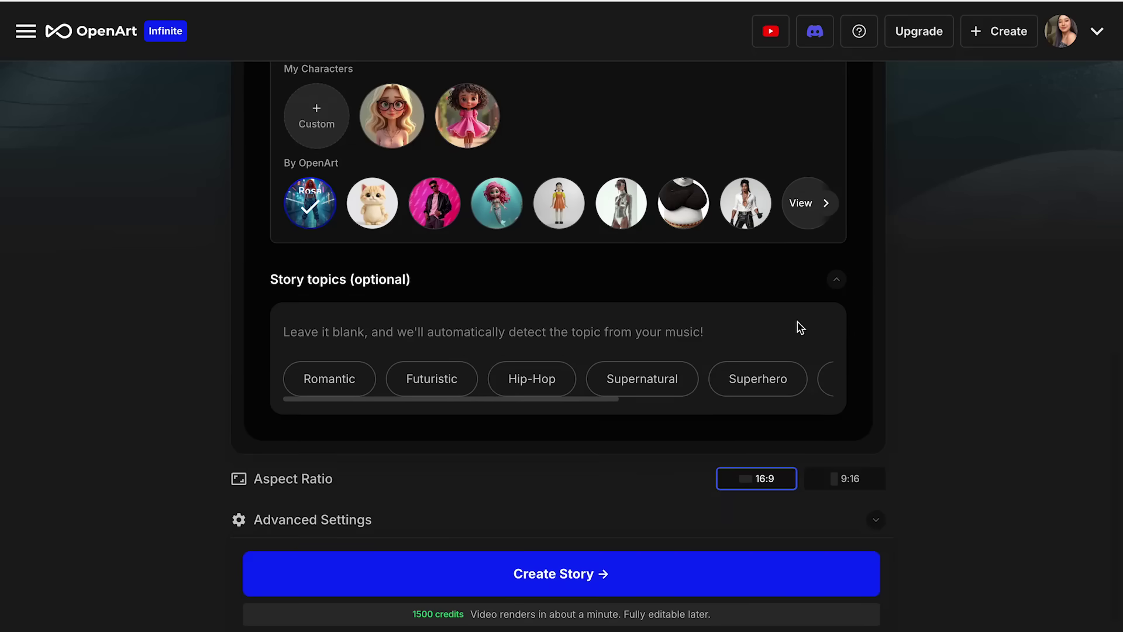
pyautogui.scroll(-1, 544, 354)
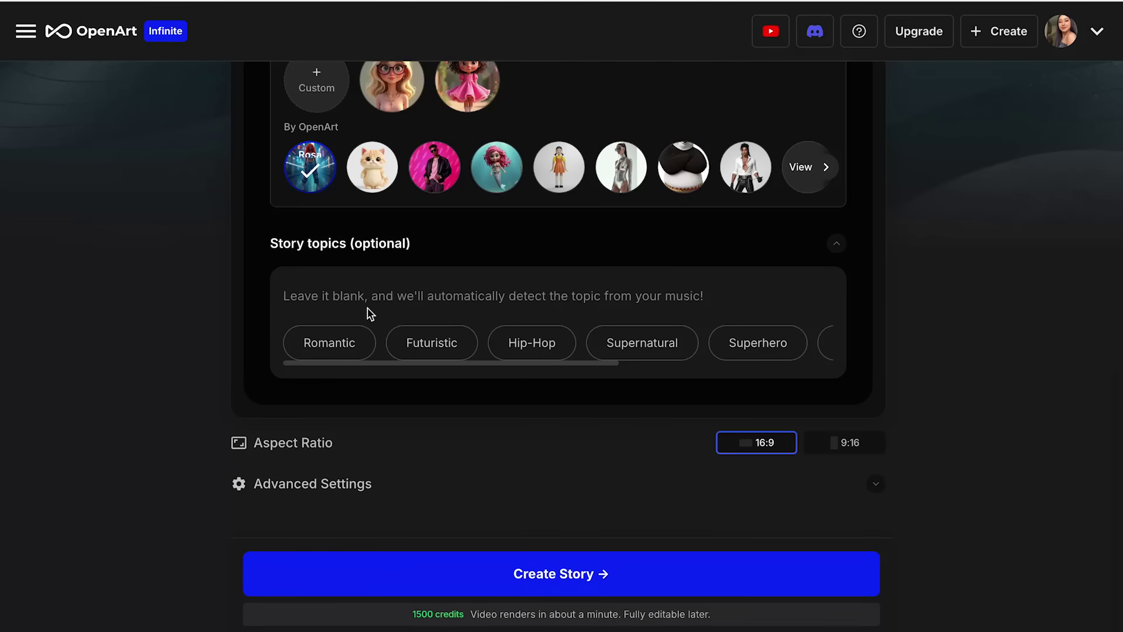
pyautogui.click(432, 351)
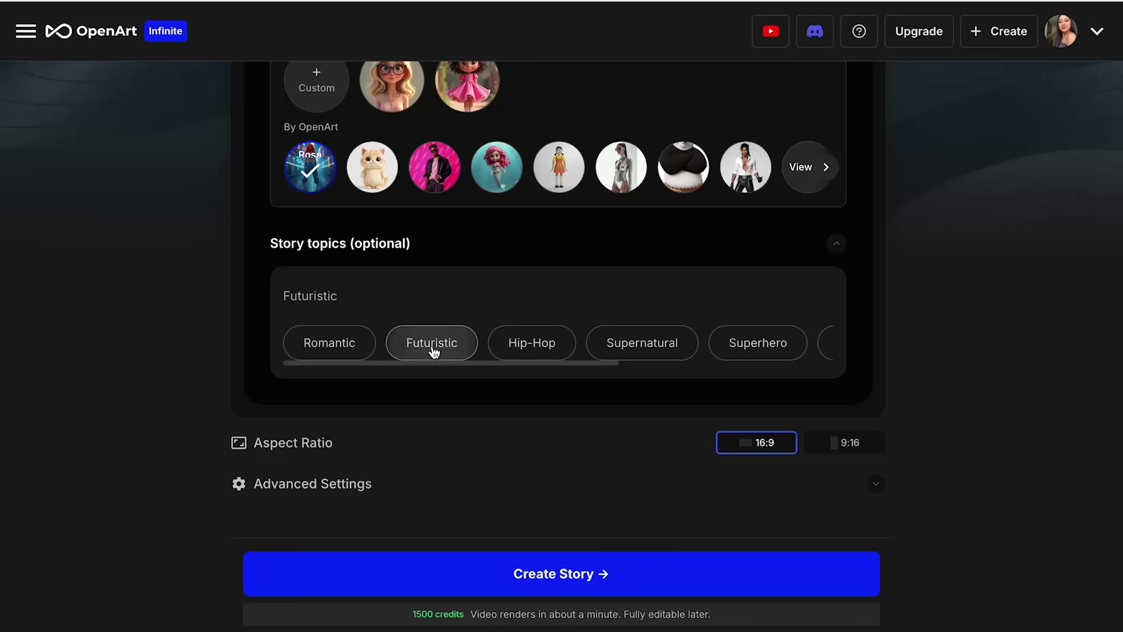
pyautogui.click(517, 350)
pyautogui.hscroll(5, 634, 360)
pyautogui.click(576, 347)
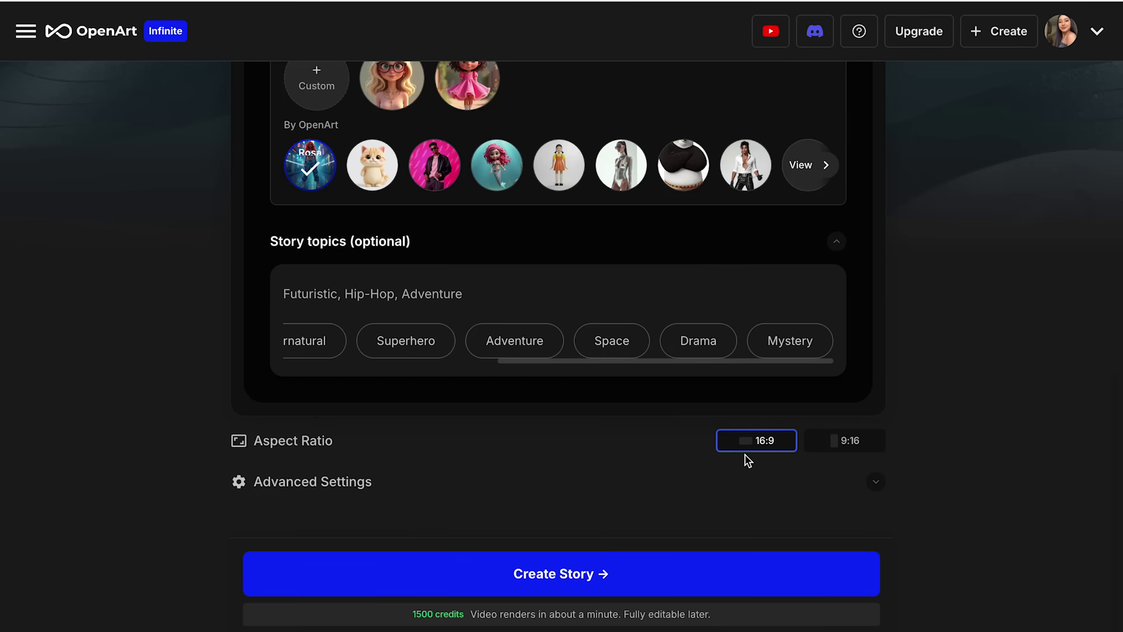
pyautogui.click(581, 576)
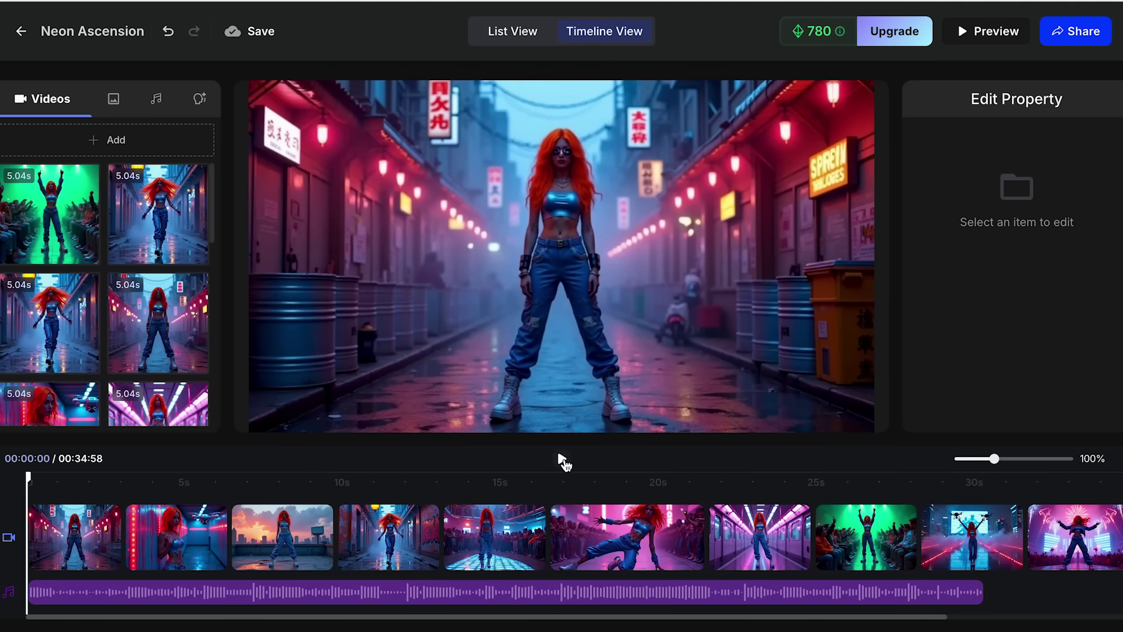
# - Play the generated Neon Ascension video, and move its last clip, the stage performance, to third place on the timeline
pyautogui.click(562, 461)
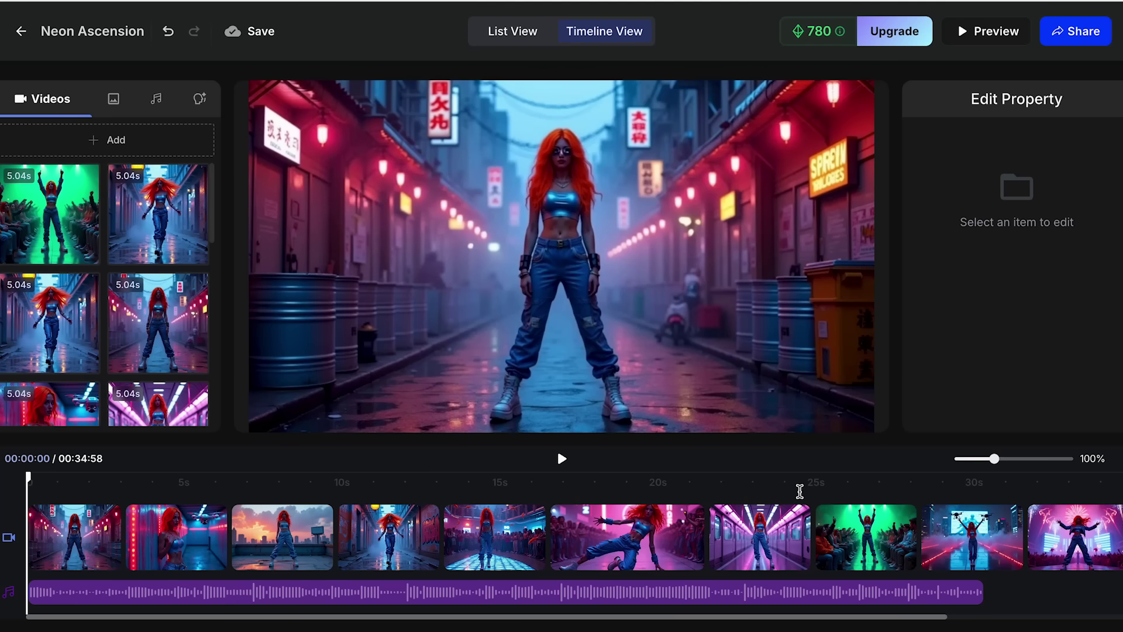
pyautogui.moveTo(1071, 542)
pyautogui.mouseDown()
pyautogui.moveTo(536, 520)
pyautogui.moveTo(527, 535)
pyautogui.moveTo(307, 538)
pyautogui.mouseUp()
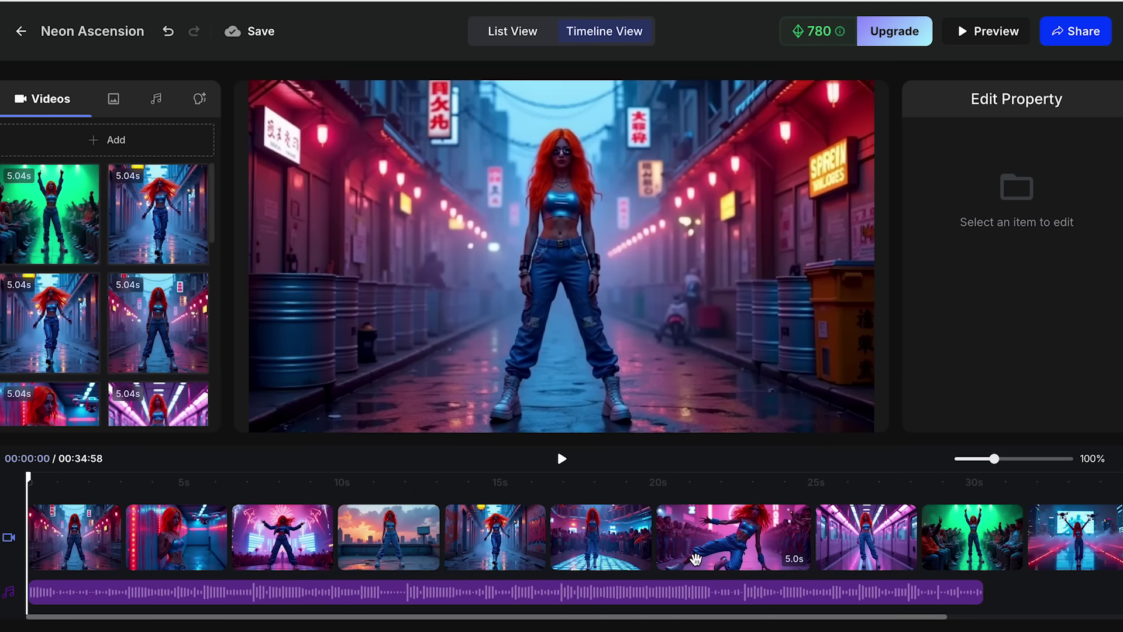
# - Select the floor-dance clip on the timeline and trim it to 4.2 seconds
pyautogui.hscroll(1, 696, 558)
pyautogui.click(770, 541)
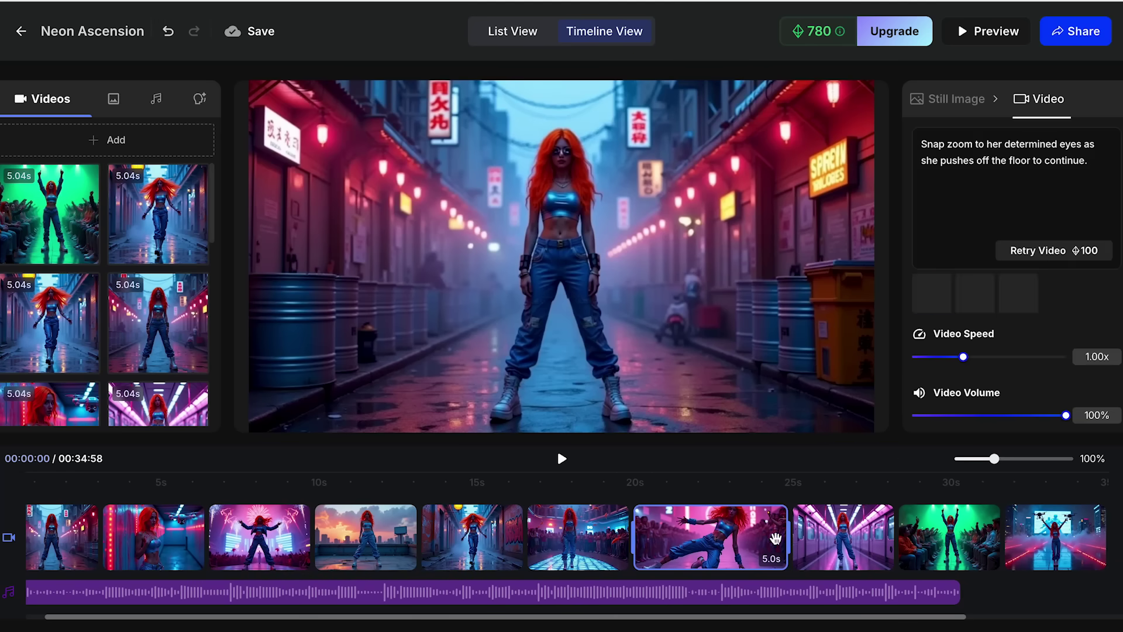
pyautogui.moveTo(790, 535)
pyautogui.mouseDown()
pyautogui.moveTo(761, 535)
pyautogui.moveTo(774, 533)
pyautogui.mouseUp()
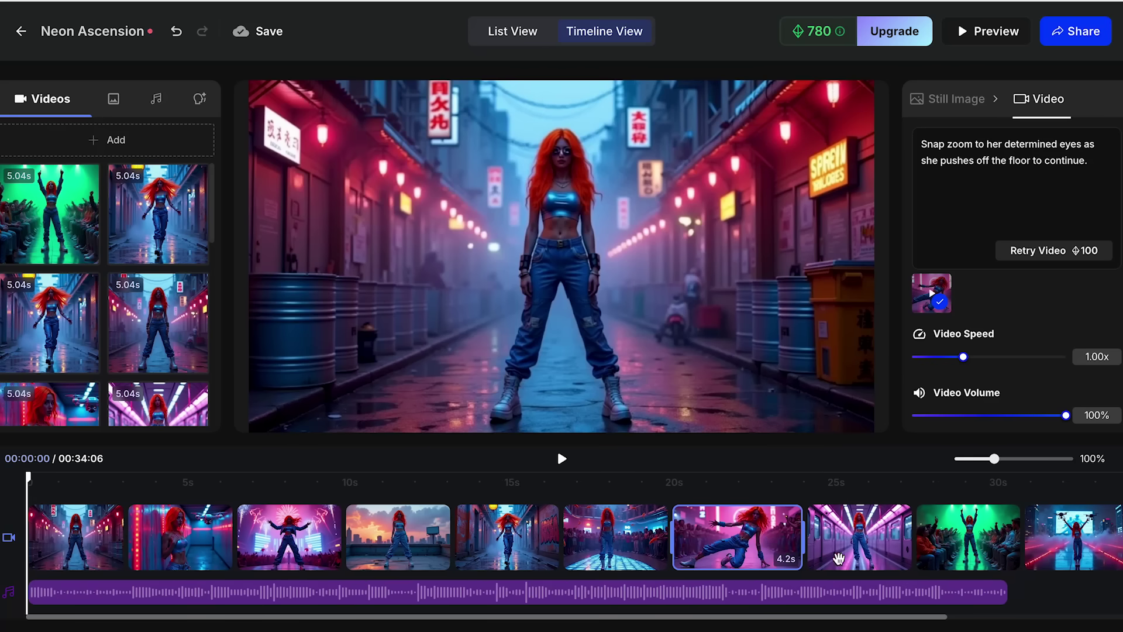
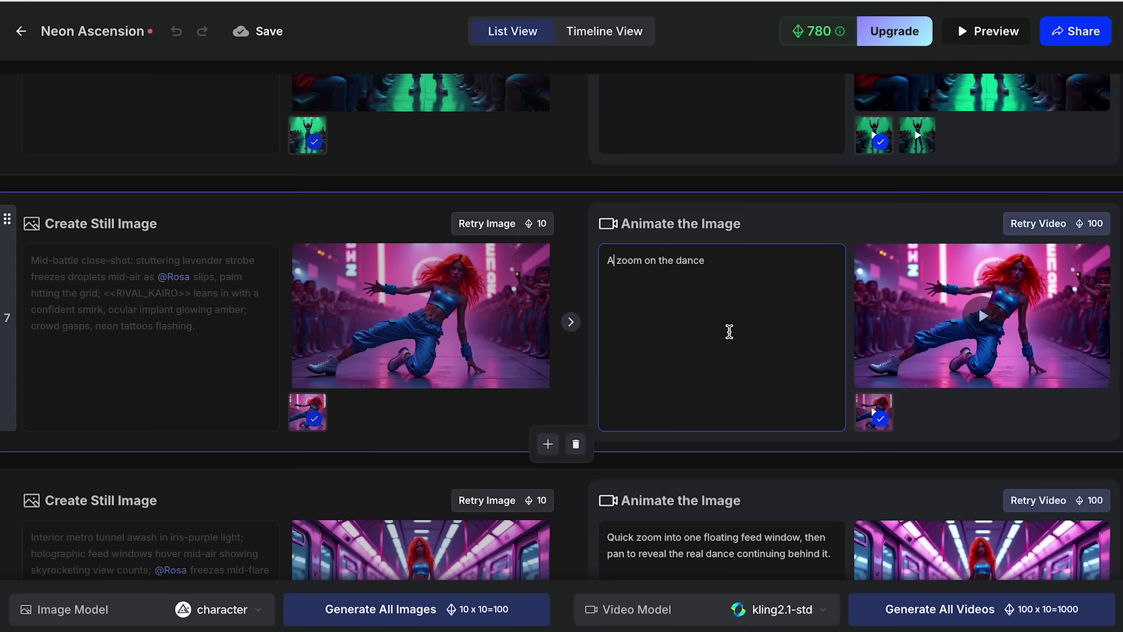
# - Regenerate scene 7's video with the animation prompt "A zoom out on the simple dance", and return to the timeline view
pyautogui.click(1027, 228)
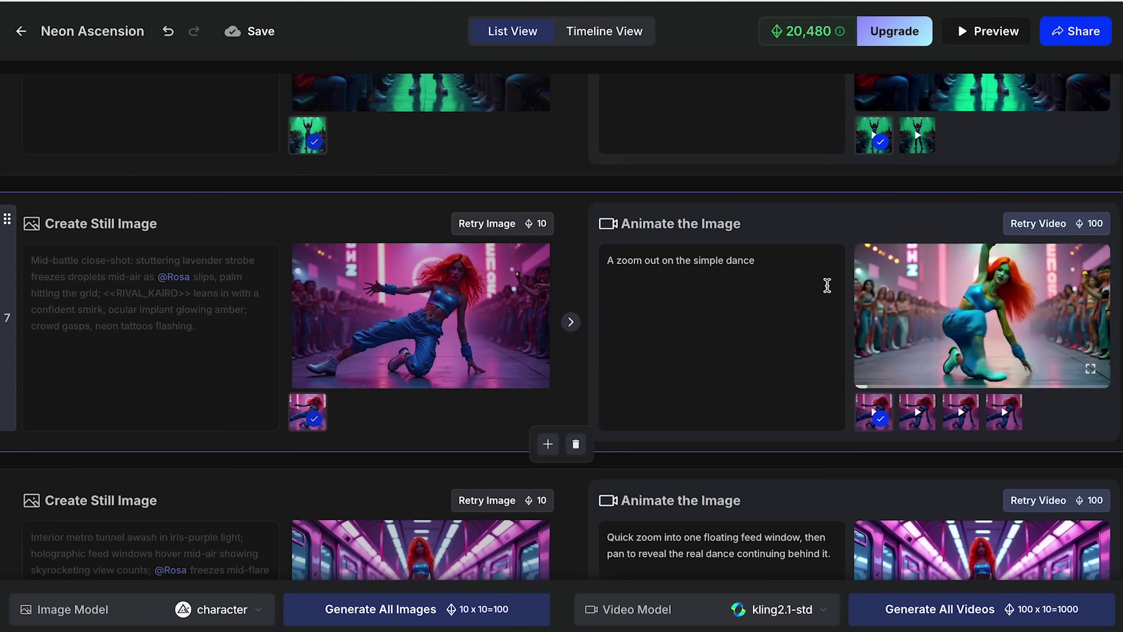
pyautogui.click(592, 42)
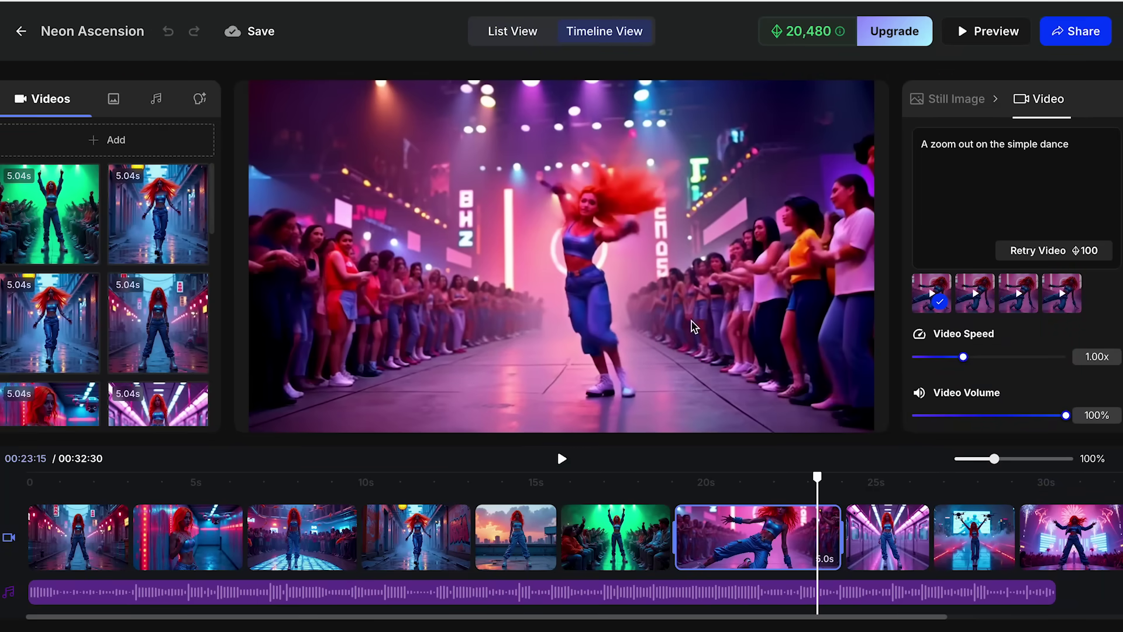
# - Move the final fireworks stage clip ahead of the green-lit crowd clip, and review its still image and video prompts
pyautogui.click(689, 482)
pyautogui.moveTo(1070, 537); pyautogui.dragTo(621, 537)
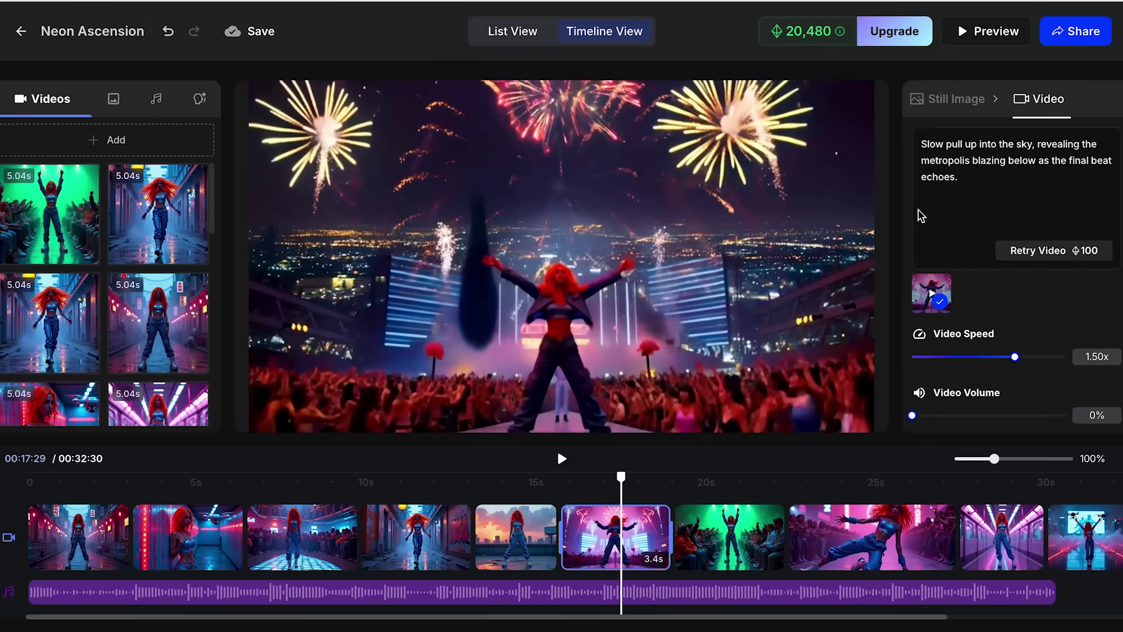
pyautogui.click(943, 113)
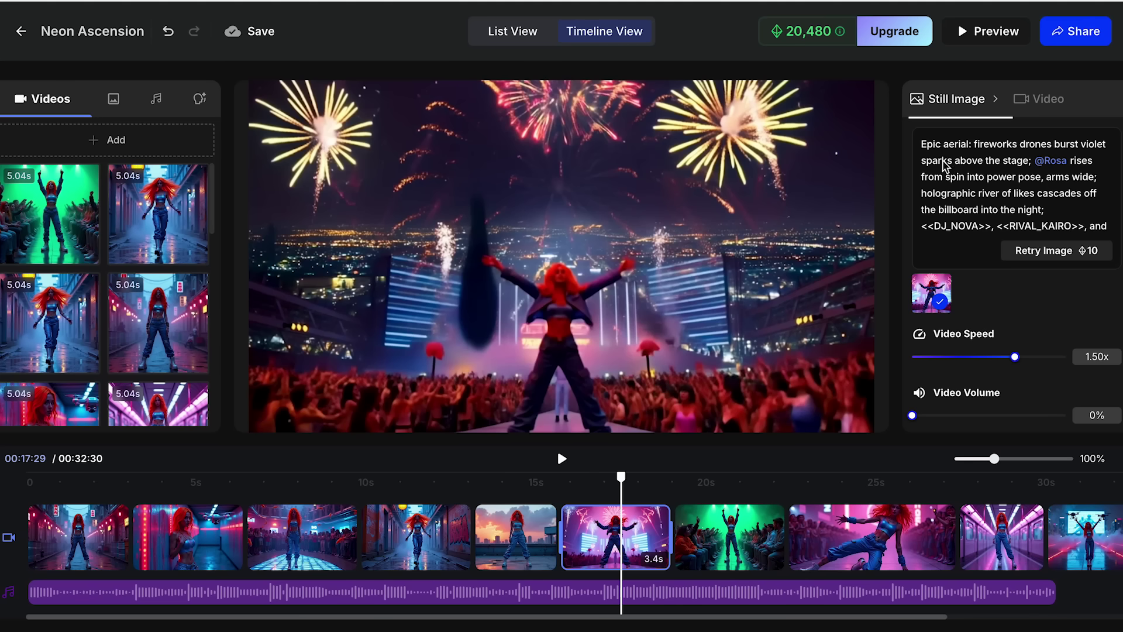
pyautogui.click(1040, 111)
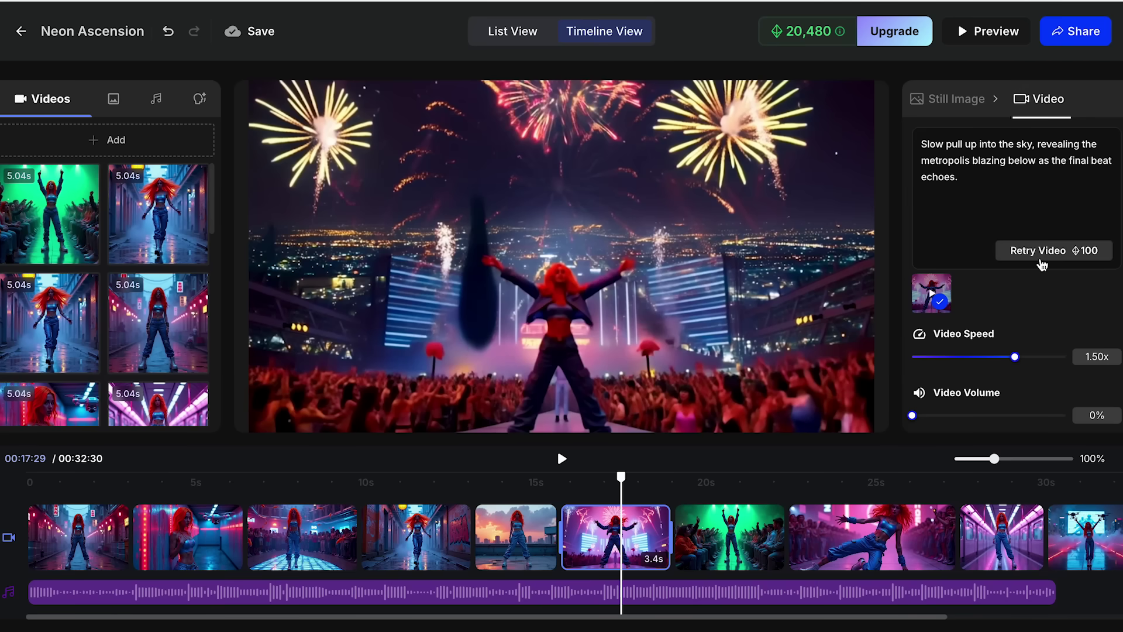
pyautogui.click(515, 32)
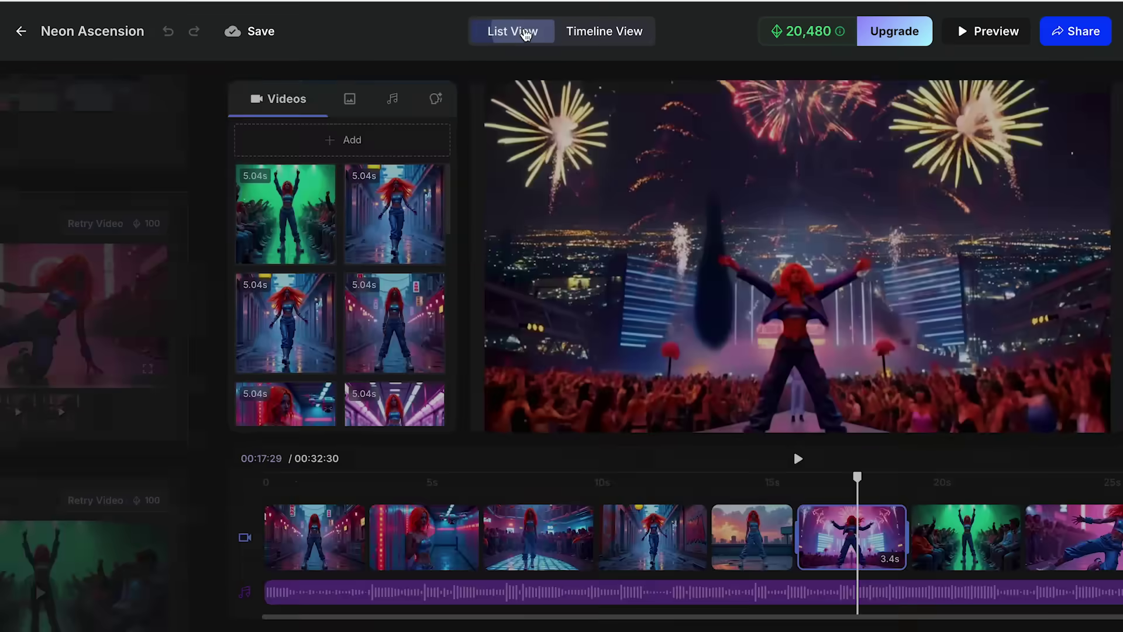
pyautogui.click(571, 34)
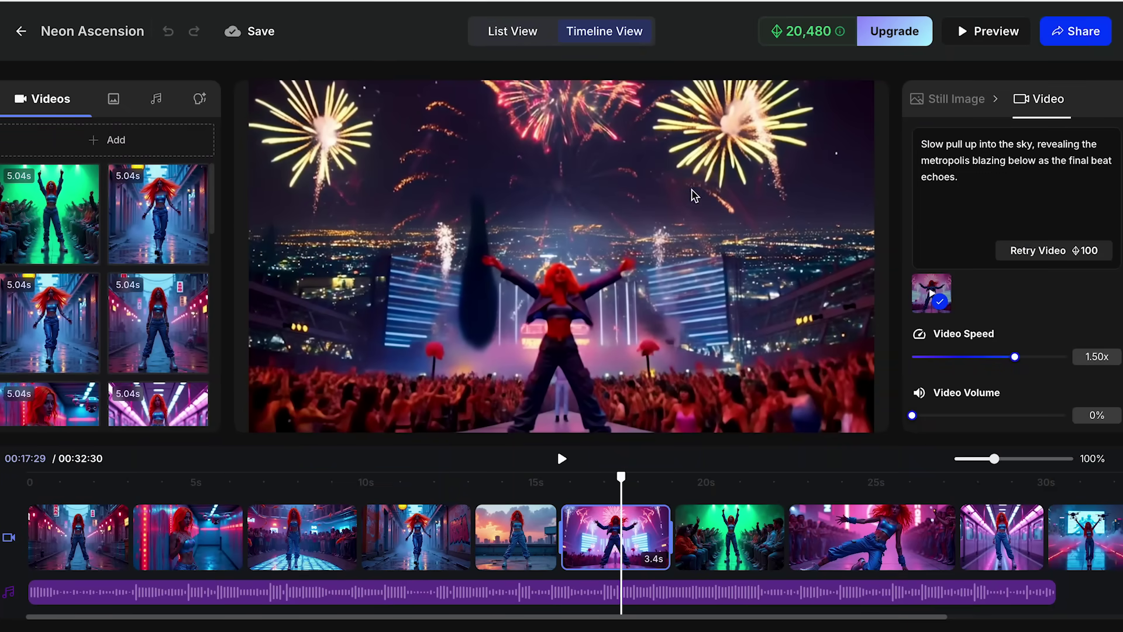
# - Select the floor-dance clip and trim about 2 seconds off its end
pyautogui.click(876, 532)
pyautogui.click(801, 537)
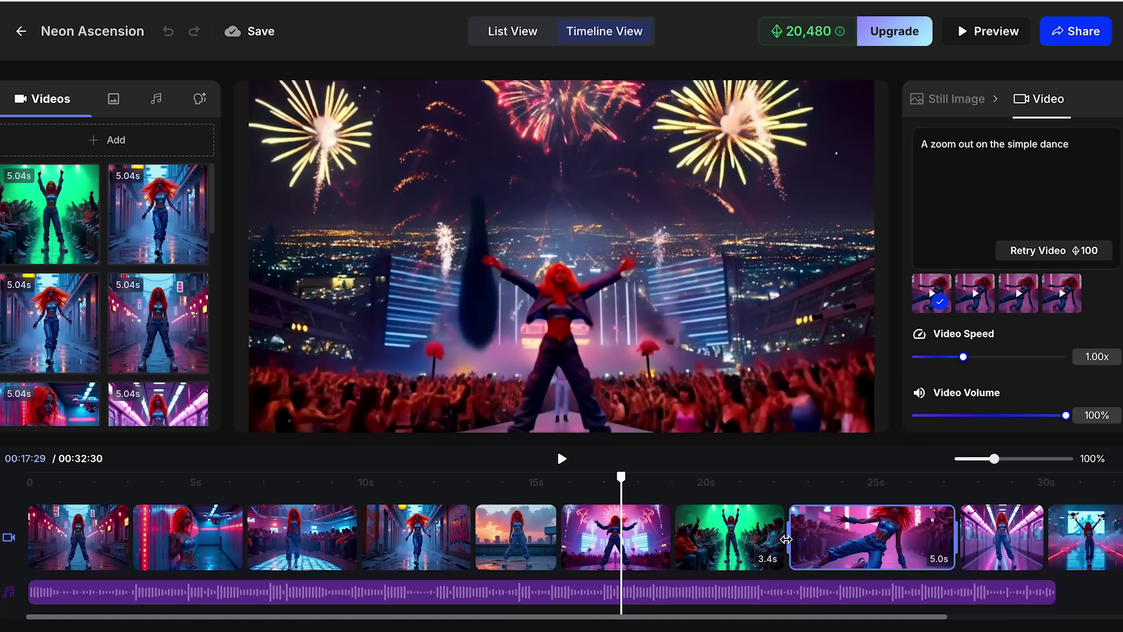
pyautogui.click(955, 536)
pyautogui.moveTo(955, 537); pyautogui.dragTo(892, 536)
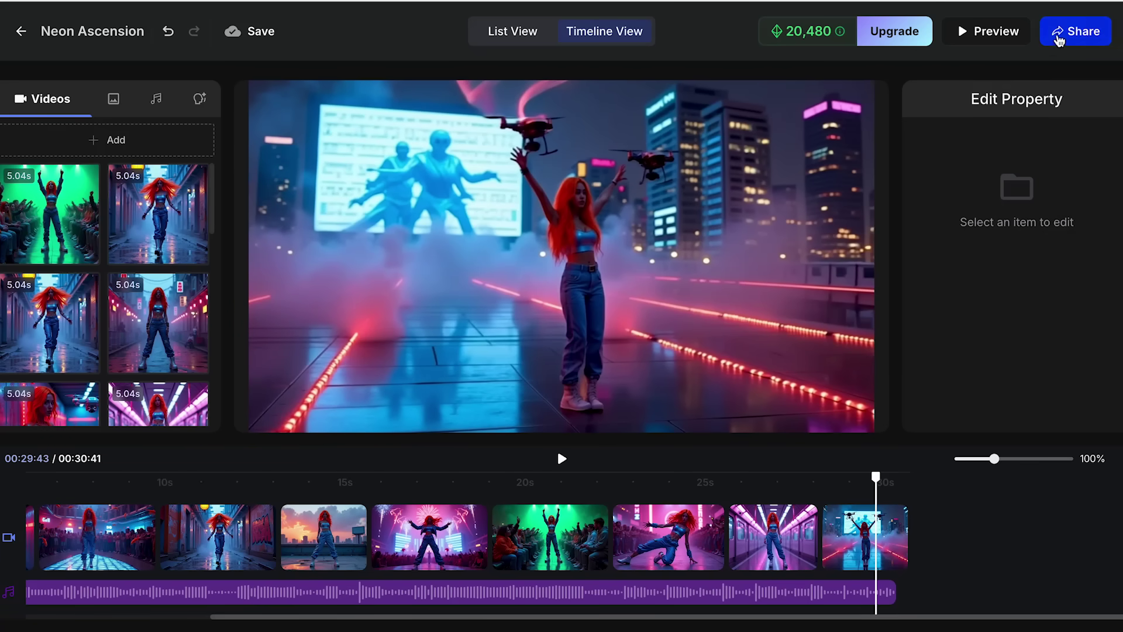
# - Open the download options for the Neon Ascension video and download its last export
pyautogui.click(1058, 36)
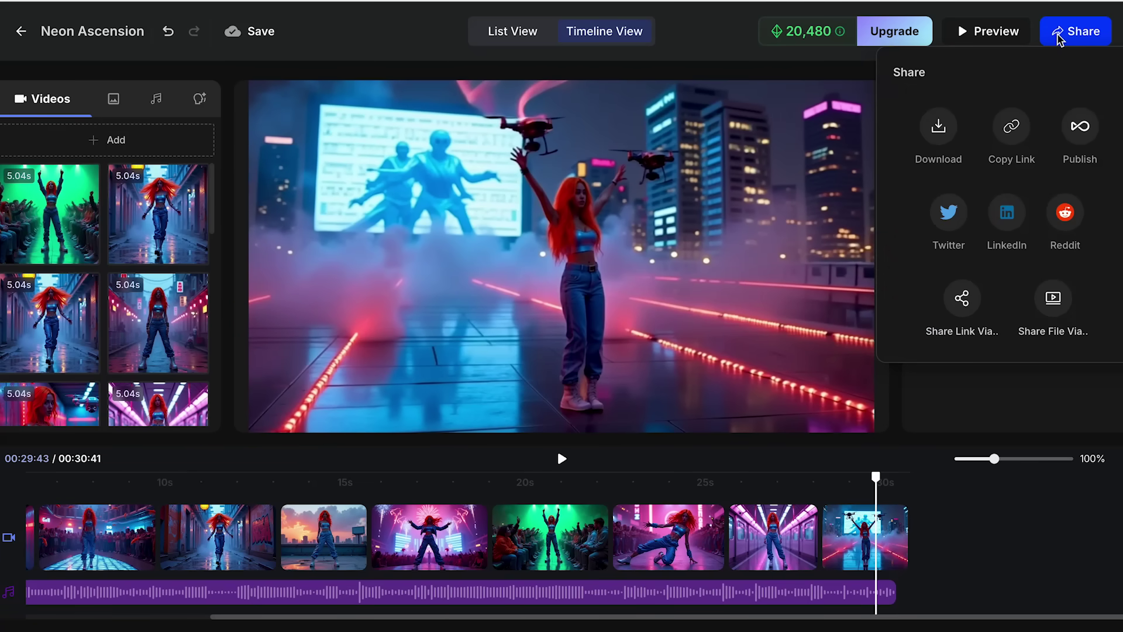
pyautogui.click(940, 140)
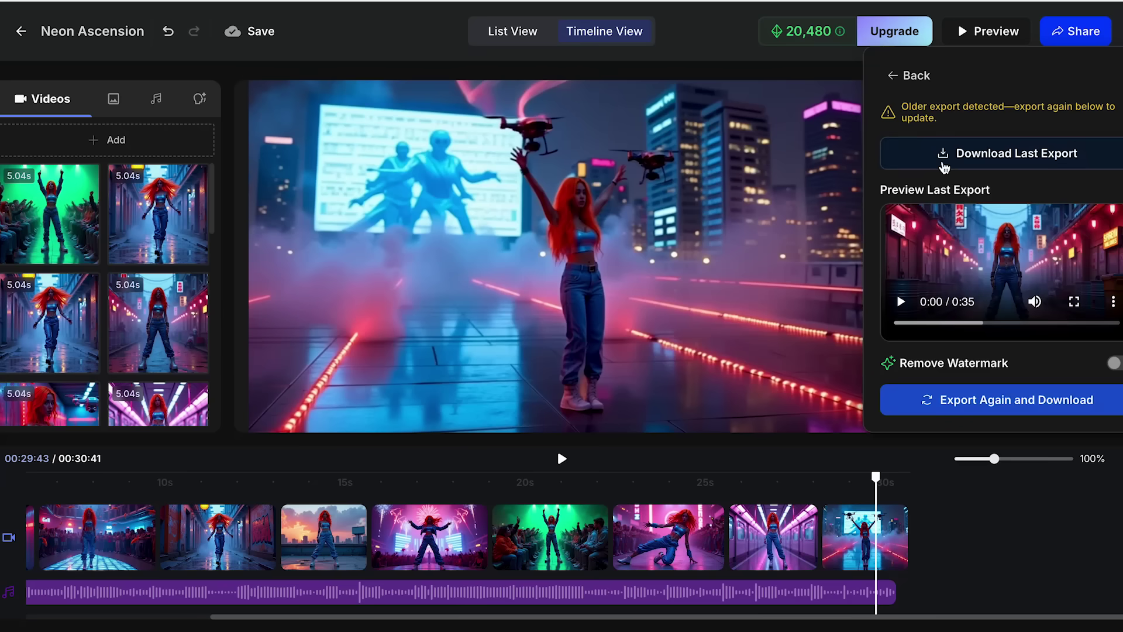
pyautogui.click(1005, 166)
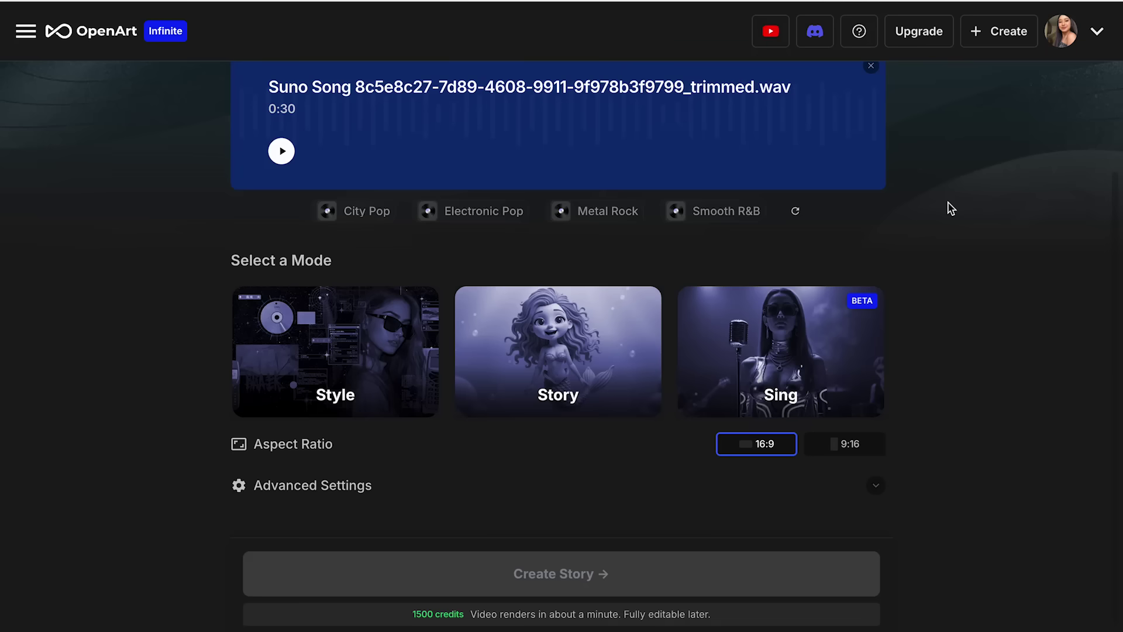
# - Set up the music video in Sing mode with the OpenArt character Ali and a 9:16 aspect ratio
pyautogui.click(879, 326)
pyautogui.scroll(-4, 830, 323)
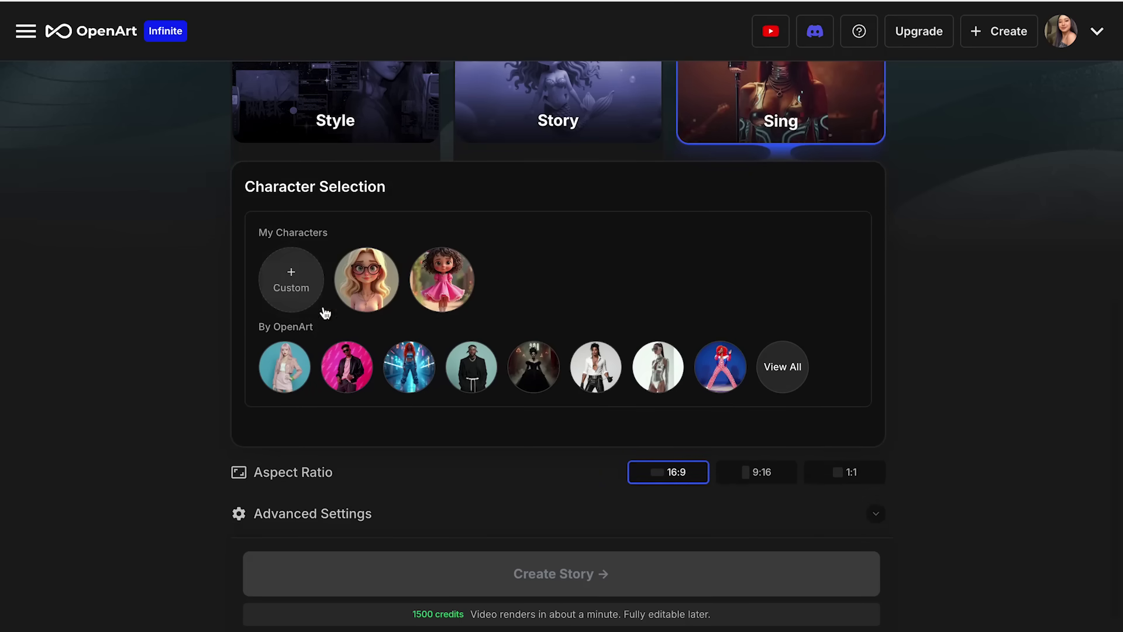
pyautogui.click(798, 377)
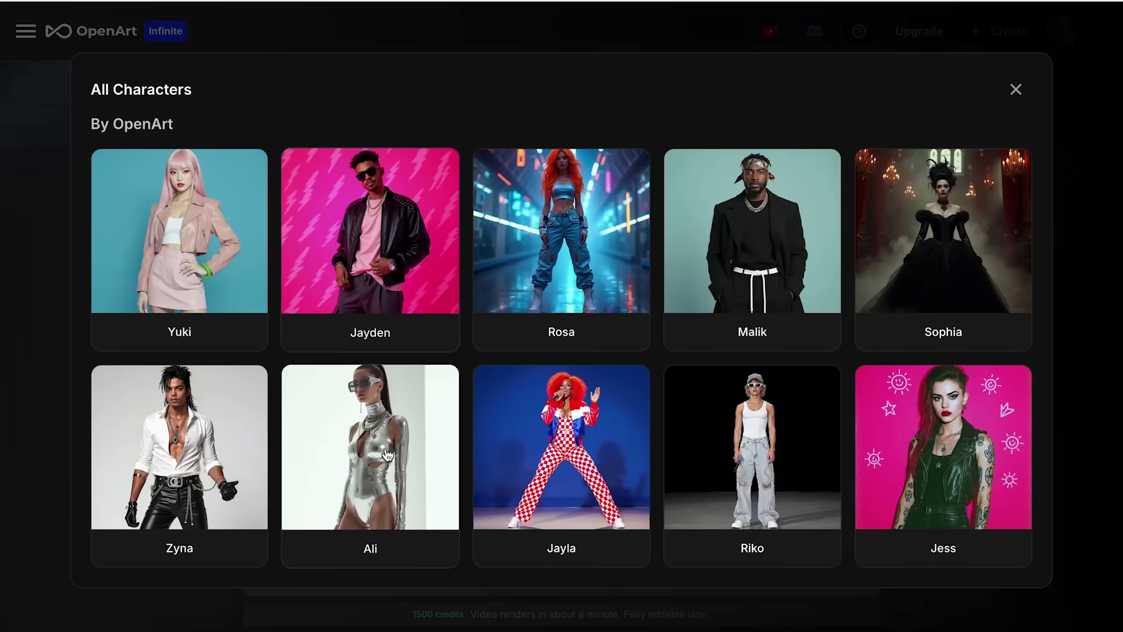
pyautogui.click(355, 466)
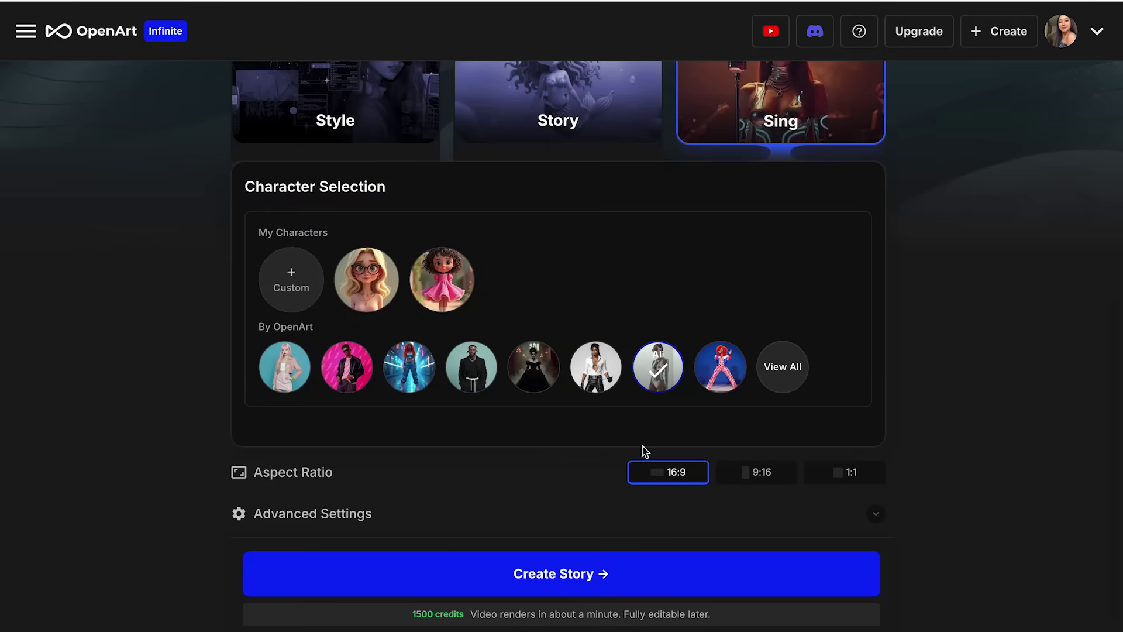
pyautogui.scroll(-1, 643, 449)
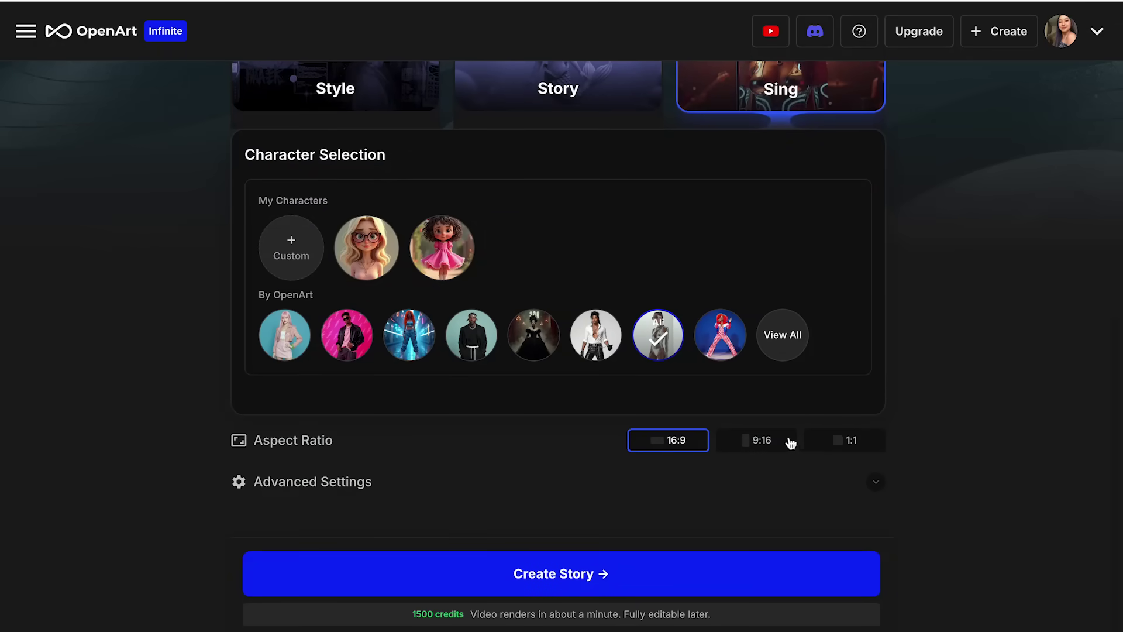
pyautogui.click(756, 450)
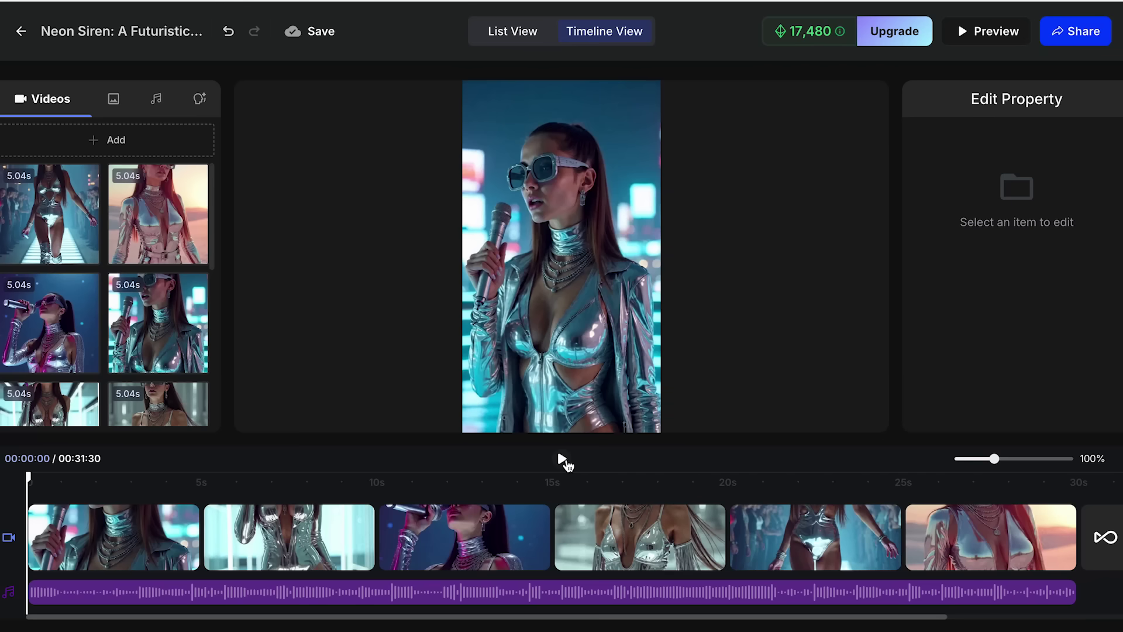
# - Play back the Neon Siren video, and revisit the runway scene and the white mirrored corridor scene on the timeline
pyautogui.click(562, 460)
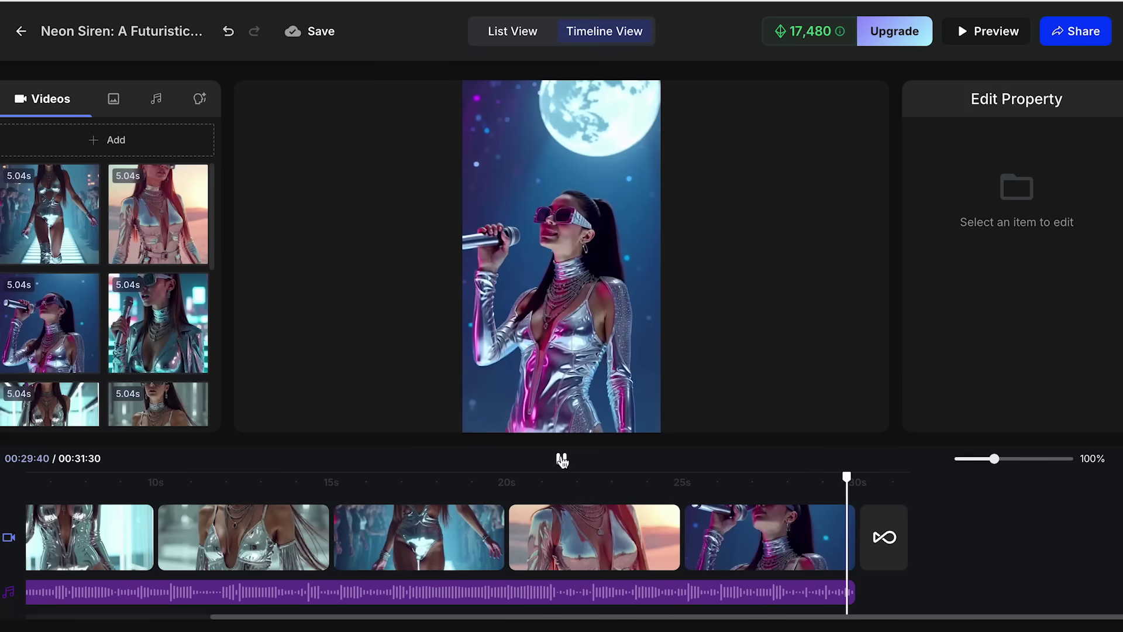
pyautogui.click(459, 488)
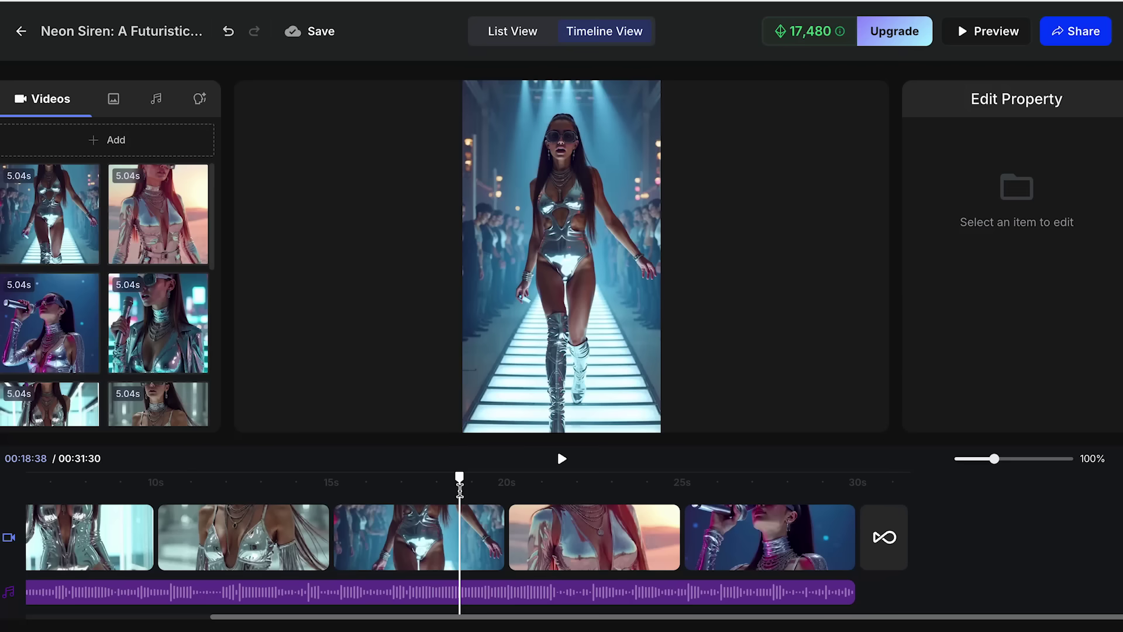
pyautogui.hscroll(-5, 345, 532)
pyautogui.hscroll(-1, 345, 532)
pyautogui.click(278, 486)
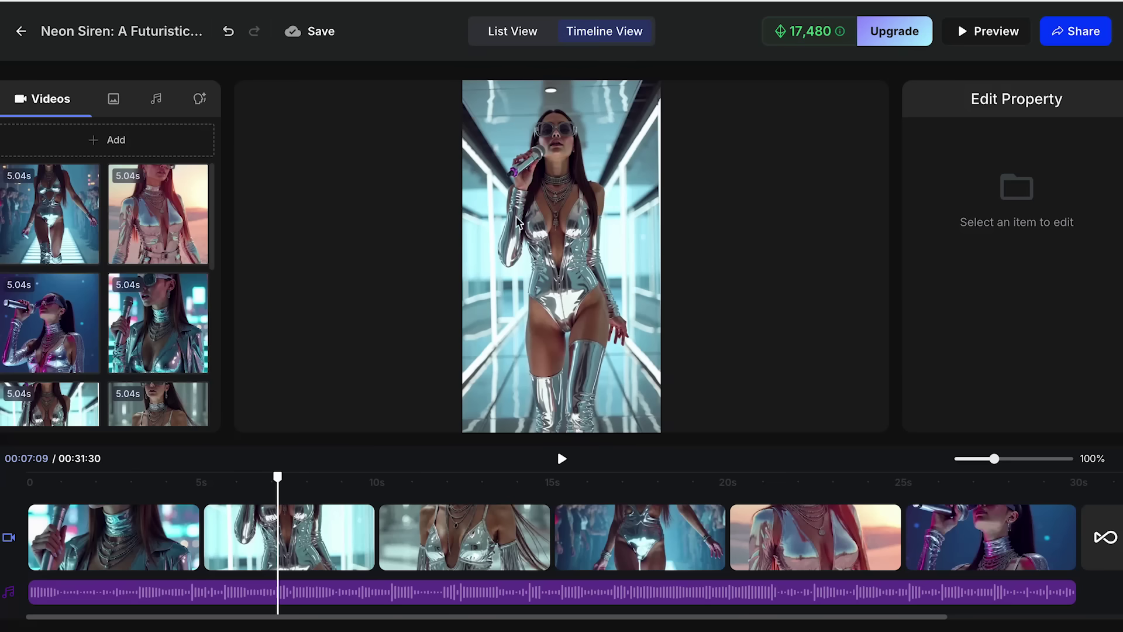
# - Select the third clip on the timeline and review its video and still image prompts
pyautogui.click(406, 529)
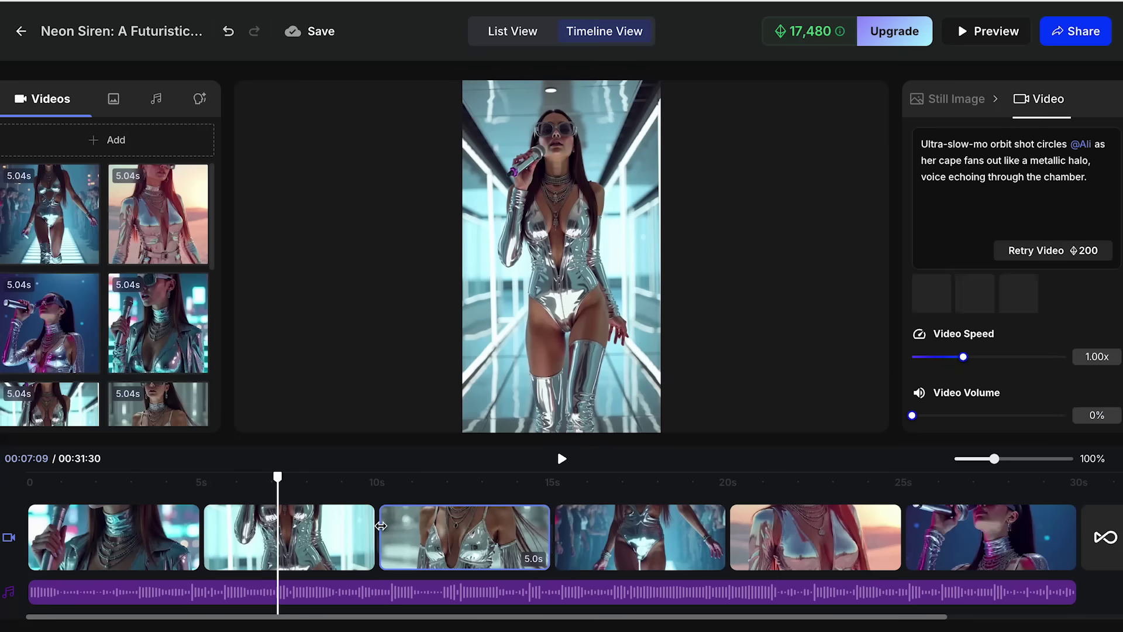
pyautogui.click(979, 102)
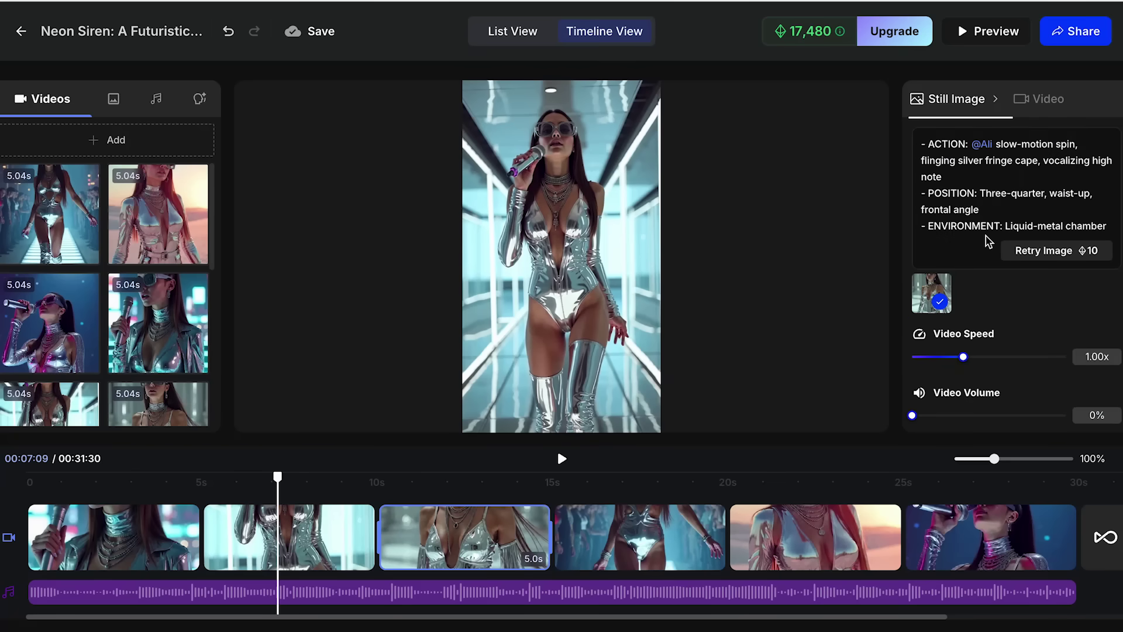
# - Open the download options for the Neon Siren video
pyautogui.click(1063, 35)
pyautogui.click(935, 126)
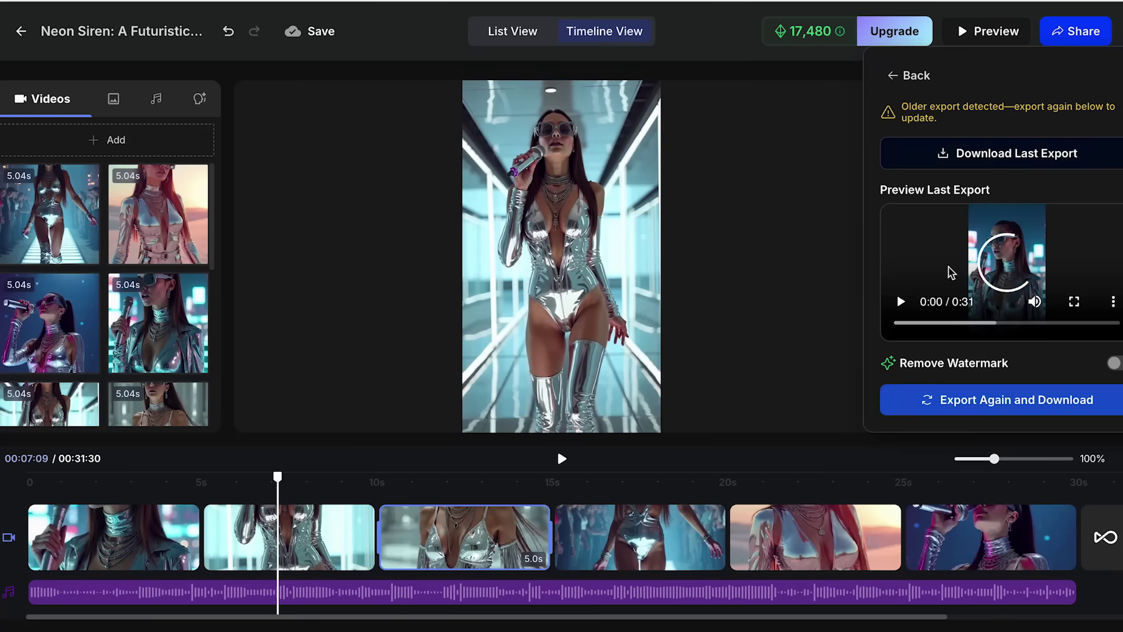